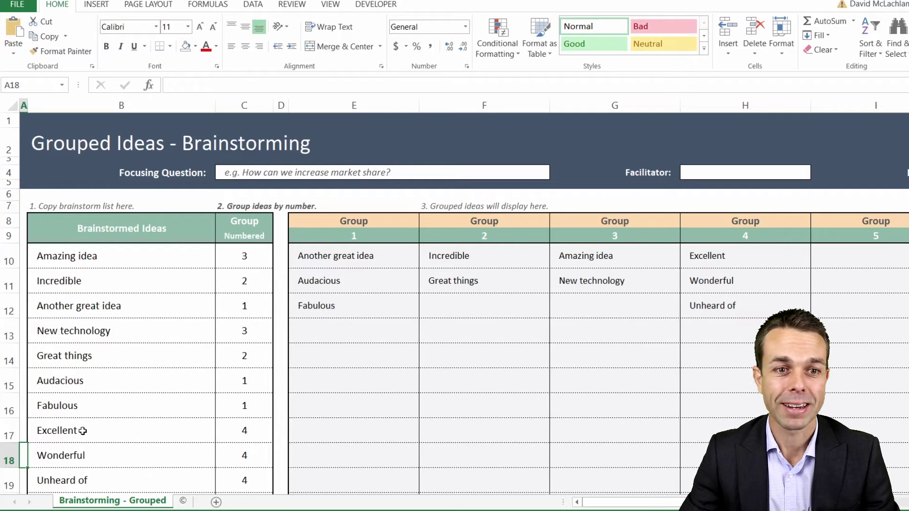
Set the group number to 1 for the five ideas from Amazing idea to Great things, in C10:C14
{"action": "left_click", "coordinate": [159, 144]}
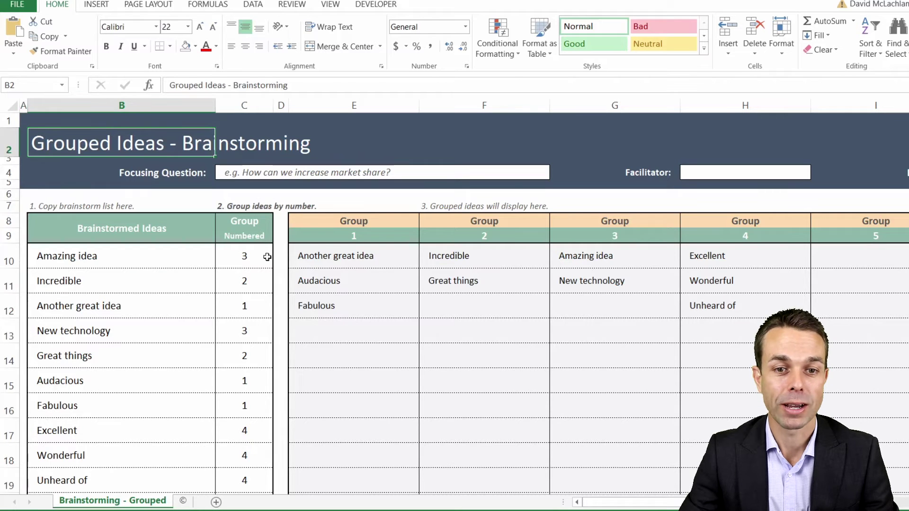
{"action": "left_click", "coordinate": [326, 256]}
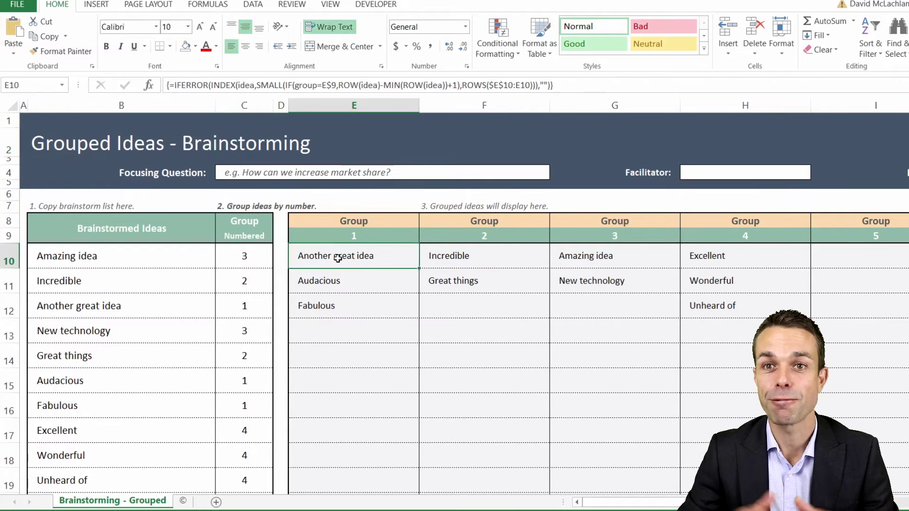
{"action": "key", "text": "Left"}
{"action": "key", "text": "Left"}
{"action": "type", "text": "1"}
{"action": "key", "text": "Return"}
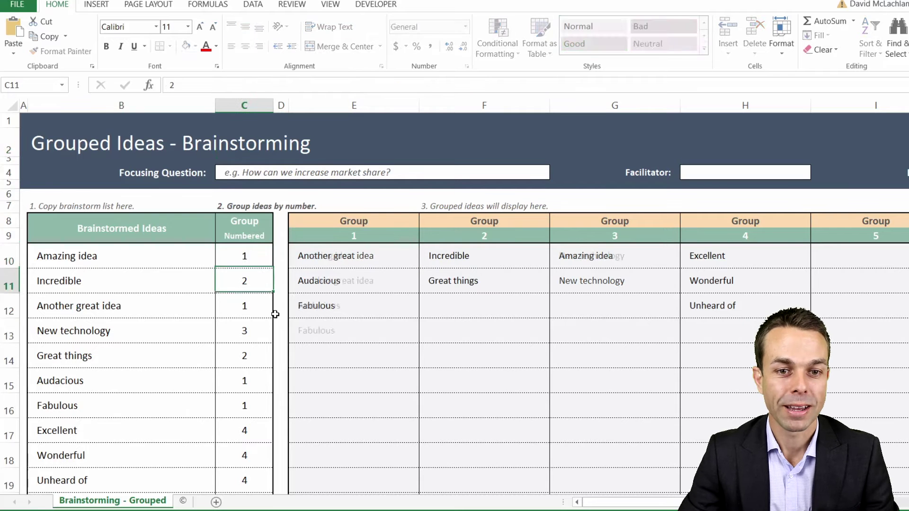
{"action": "type", "text": "1"}
{"action": "key", "text": "Return"}
{"action": "type", "text": "1"}
{"action": "key", "text": "Return"}
{"action": "type", "text": "1"}
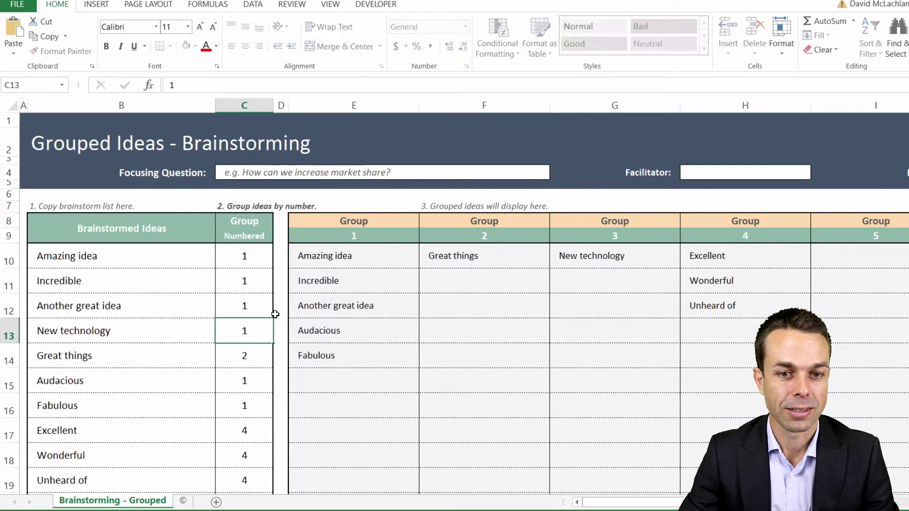
{"action": "key", "text": "Up"}
{"action": "key", "text": "Up"}
{"action": "key", "text": "Up"}
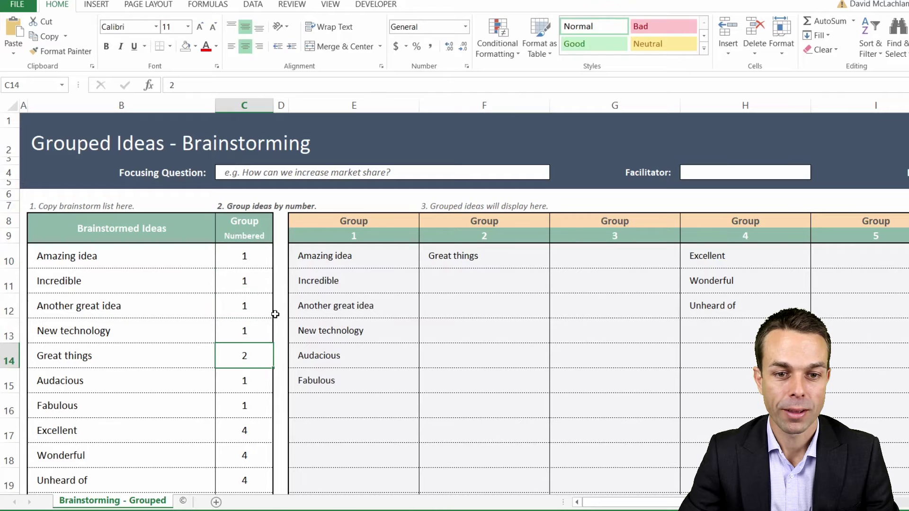
{"action": "type", "text": "1"}
{"action": "key", "text": "Return"}
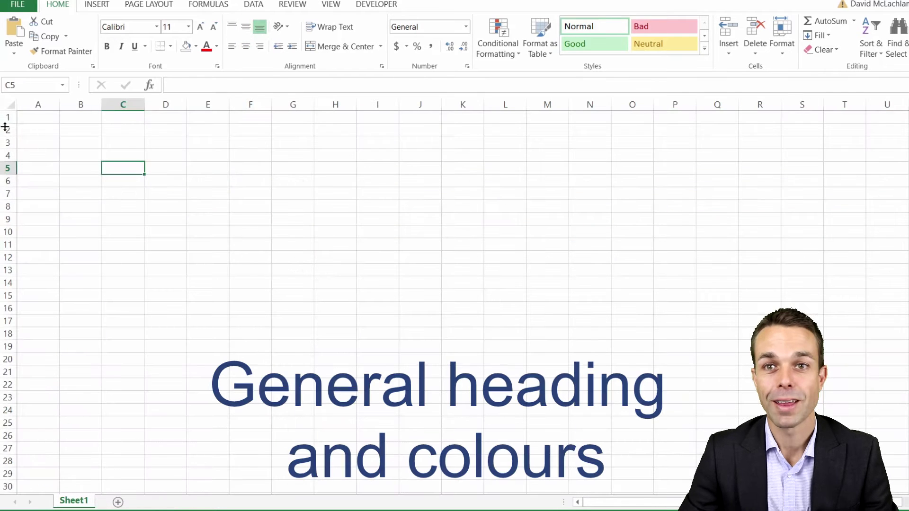
Make rows 1 to 3 taller, narrow columns A and D, and widen columns B and C
{"action": "left_click_drag", "start_coordinate": [9, 123], "coordinate": [9, 150]}
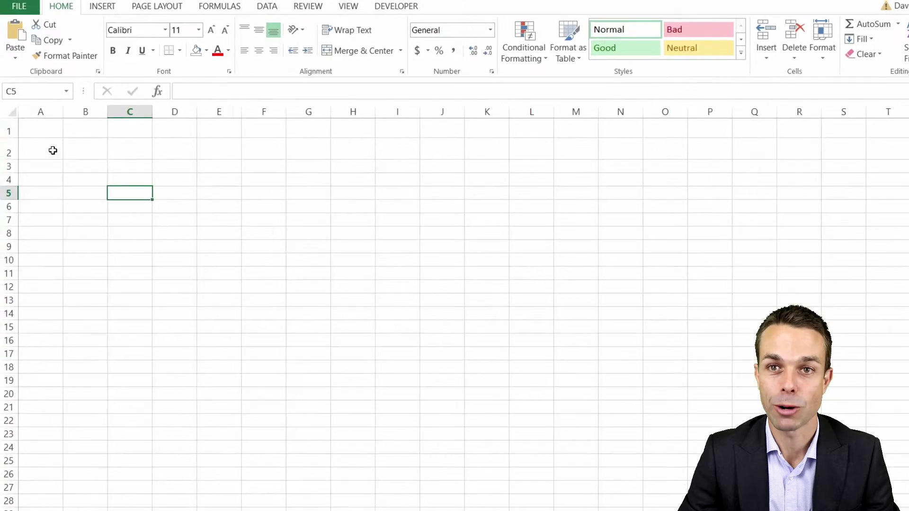
{"action": "mouse_move", "coordinate": [11, 173]}
{"action": "left_mouse_down"}
{"action": "mouse_move", "coordinate": [13, 183]}
{"action": "mouse_move", "coordinate": [14, 166]}
{"action": "left_mouse_up"}
{"action": "left_click_drag", "start_coordinate": [71, 140], "coordinate": [33, 146]}
Set the width of columns E to J to 20
{"action": "left_click_drag", "start_coordinate": [360, 141], "coordinate": [611, 141]}
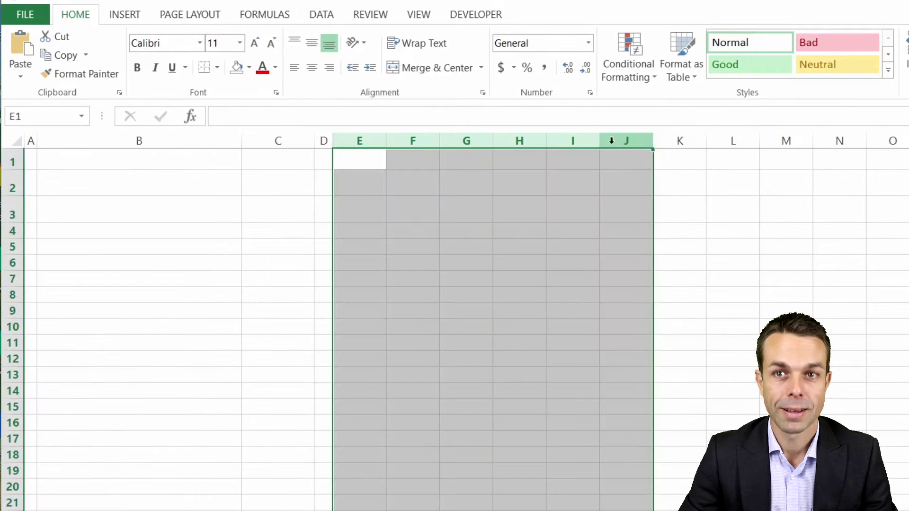
{"action": "right_click", "coordinate": [562, 139]}
{"action": "left_click", "coordinate": [601, 336]}
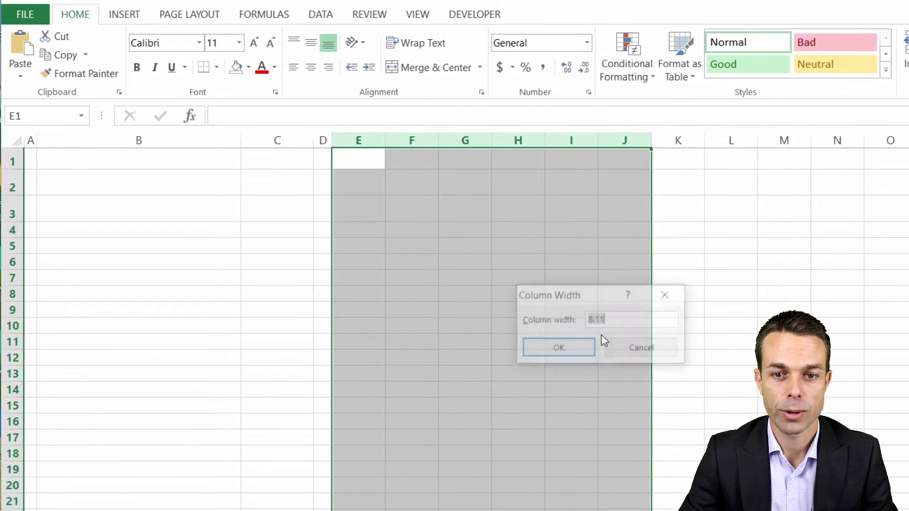
{"action": "type", "text": "20"}
{"action": "key", "text": "Return"}
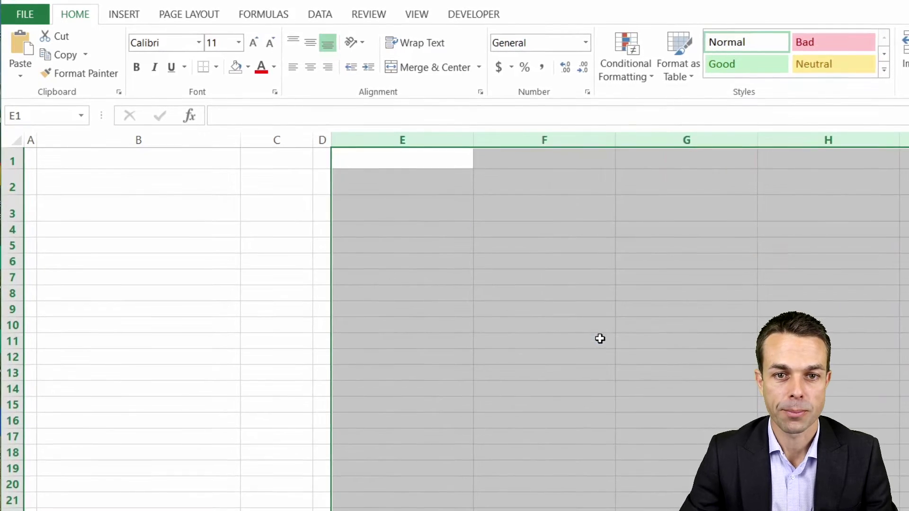
Make row 2 taller, merge it from B2 across the table width, and enter the title "Grouped Ideas - Brainstorming"
{"action": "left_click", "coordinate": [95, 187]}
{"action": "left_click_drag", "start_coordinate": [15, 195], "coordinate": [14, 202]}
{"action": "left_click_drag", "start_coordinate": [85, 186], "coordinate": [902, 186]}
{"action": "left_click", "coordinate": [394, 69]}
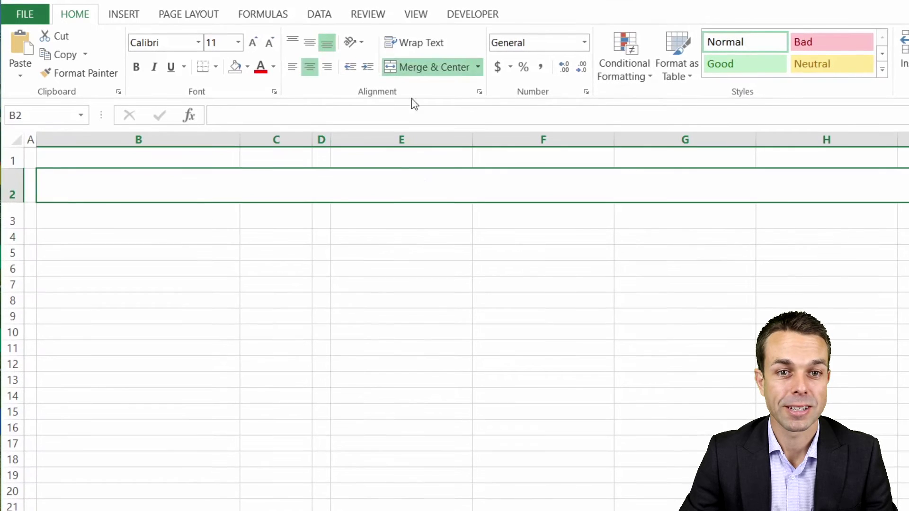
{"action": "type", "text": "Grouped Ideas - Brainstorming"}
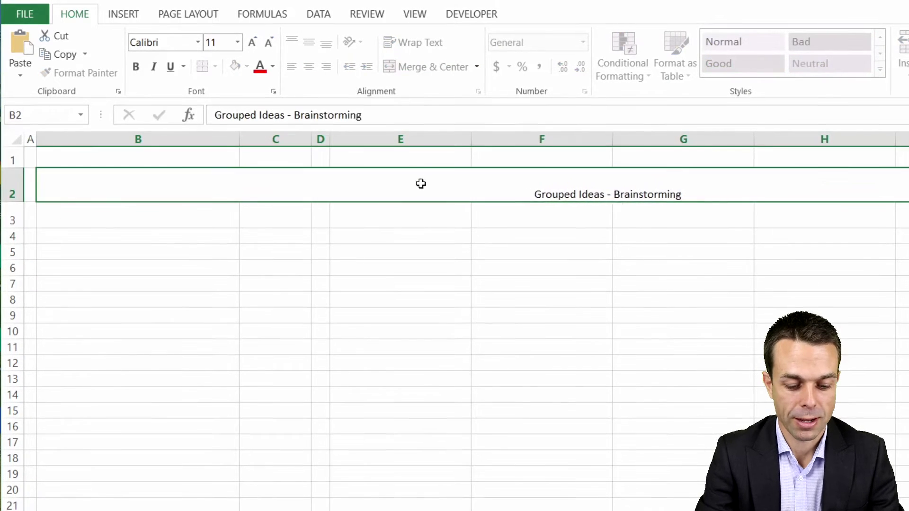
{"action": "key", "text": "ctrl+Return"}
Left-align and vertically centre the title with an indent, and enlarge it to 16 pt
{"action": "left_click", "coordinate": [291, 67]}
{"action": "left_click", "coordinate": [366, 67]}
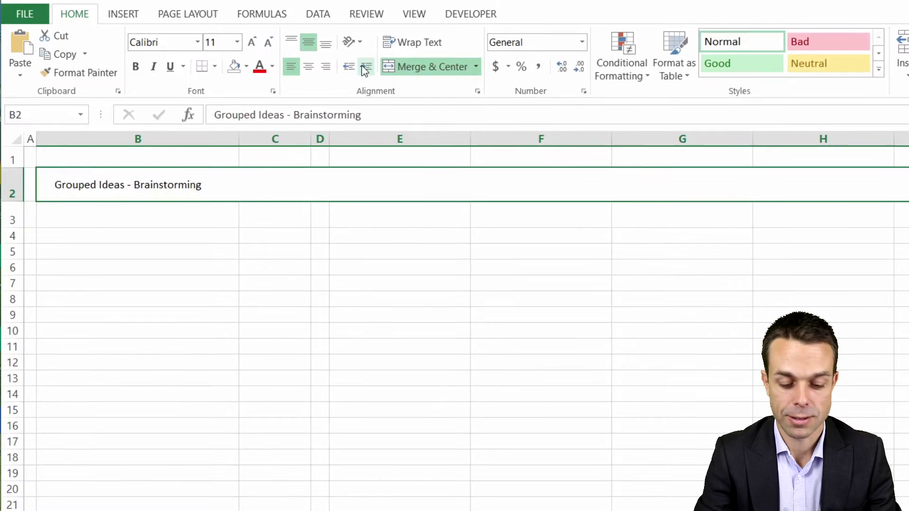
{"action": "left_click", "coordinate": [253, 42]}
{"action": "left_click", "coordinate": [253, 43]}
{"action": "left_click", "coordinate": [253, 42]}
Fill header rows 1 to 3, a thin row 5 and cells A4:B4 dark blue, with the title text in white
{"action": "left_click", "coordinate": [33, 156]}
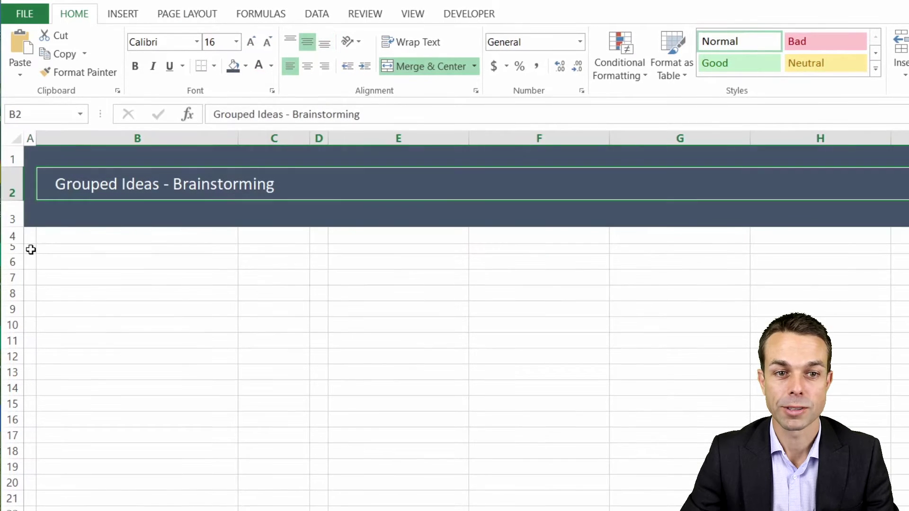
{"action": "left_click_drag", "start_coordinate": [31, 250], "coordinate": [137, 235]}
{"action": "left_click", "coordinate": [233, 66]}
{"action": "left_click", "coordinate": [233, 67]}
Enter the label "Focusing Question:" in B4 and align it right
{"action": "left_click", "coordinate": [223, 237]}
{"action": "type", "text": "Foc"}
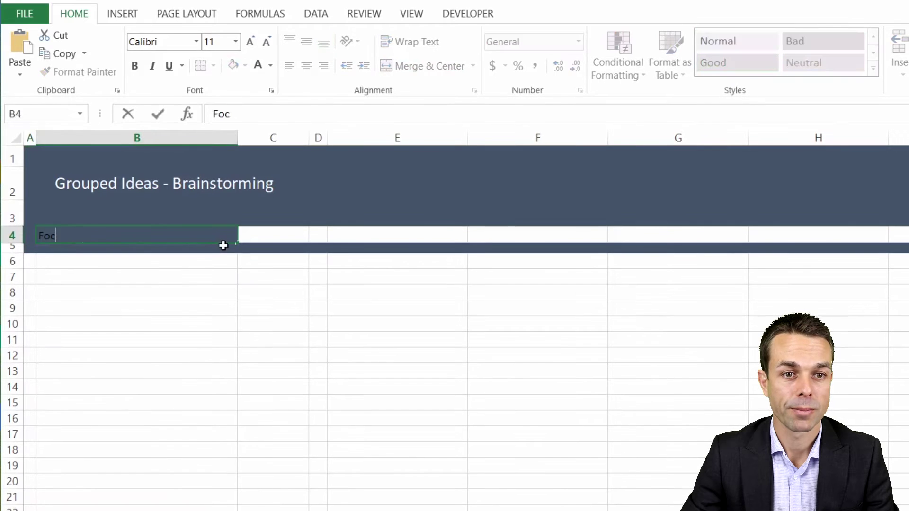
{"action": "type", "text": "using Question:"}
{"action": "key", "text": "Return"}
{"action": "left_click", "coordinate": [161, 230]}
{"action": "left_click", "coordinate": [323, 66]}
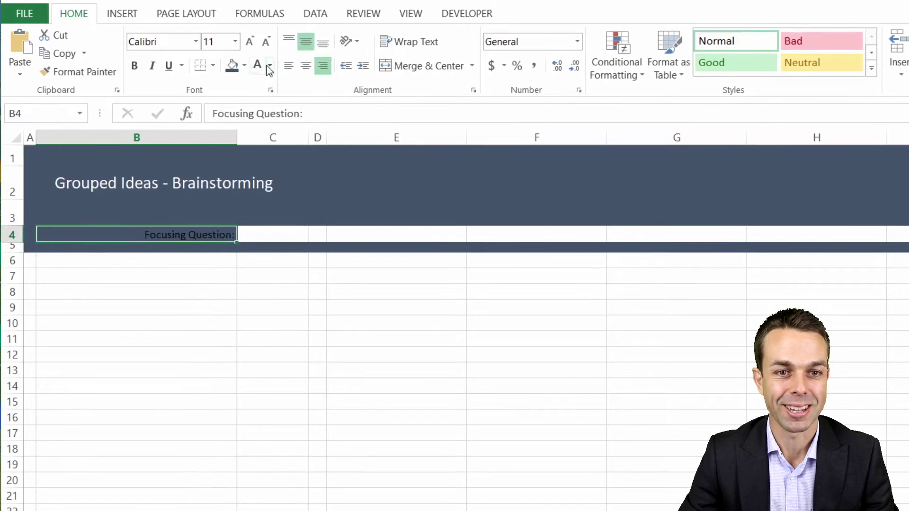
Format the Focusing Question label as indented white 12 pt text and enlarge the title to 20 pt
{"action": "left_click", "coordinate": [249, 42]}
{"action": "left_click", "coordinate": [249, 42]}
{"action": "left_click", "coordinate": [266, 42]}
{"action": "left_click", "coordinate": [163, 183]}
{"action": "left_click", "coordinate": [250, 42]}
{"action": "left_click", "coordinate": [250, 42]}
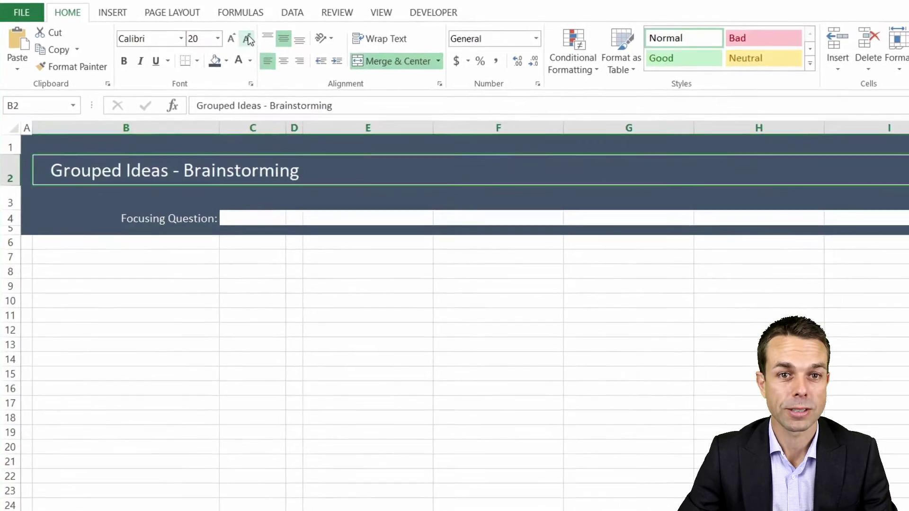
{"action": "left_click", "coordinate": [167, 234]}
Merge C4:F4 into one entry box with an outside border and make row 4 slightly taller
{"action": "left_click_drag", "start_coordinate": [241, 211], "coordinate": [473, 211]}
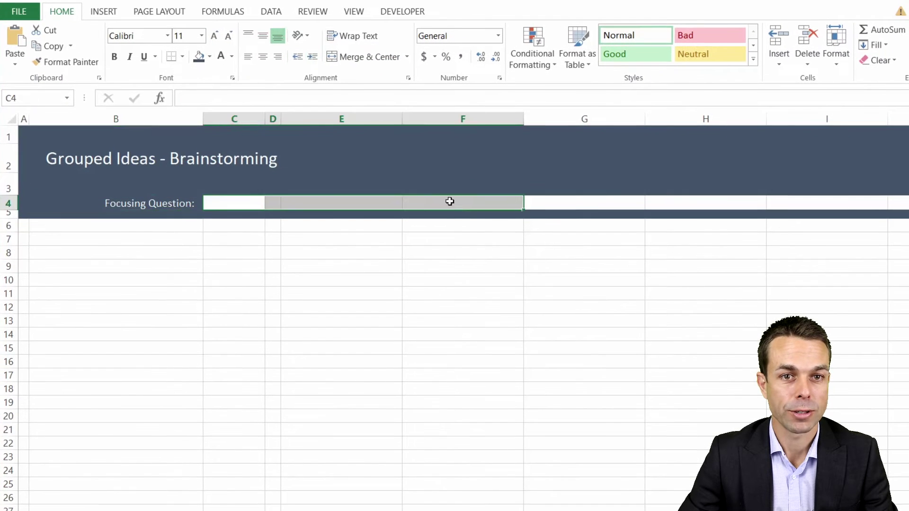
{"action": "left_click", "coordinate": [362, 56]}
{"action": "left_click", "coordinate": [183, 57]}
{"action": "left_click", "coordinate": [208, 192]}
{"action": "left_click", "coordinate": [10, 213]}
{"action": "left_click_drag", "start_coordinate": [9, 209], "coordinate": [9, 214]}
{"action": "left_click", "coordinate": [462, 256]}
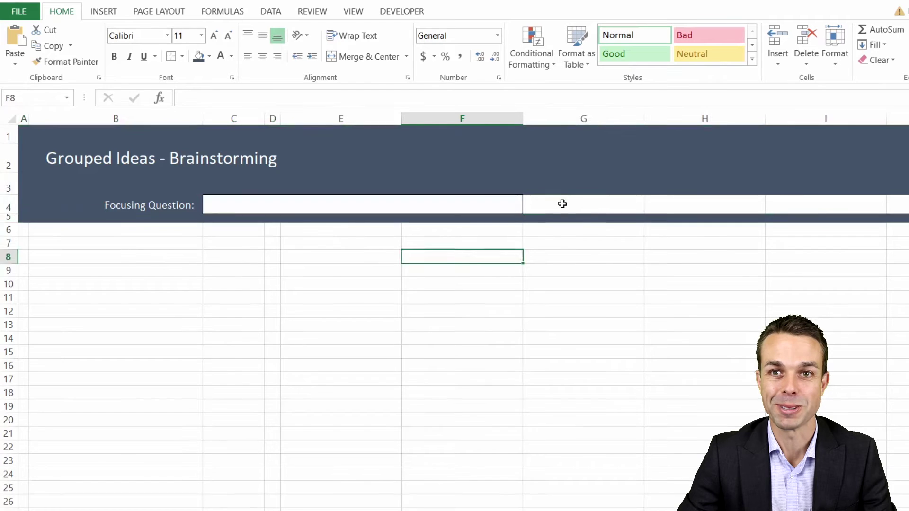
Copy the Focusing Question label to G4 and change its text to "Facilitator:"
{"action": "left_click", "coordinate": [563, 204]}
{"action": "key", "text": "Left"}
{"action": "key", "text": "Left"}
{"action": "key", "text": "ctrl+c"}
{"action": "key", "text": "Right"}
{"action": "key", "text": "Right"}
{"action": "key", "text": "ctrl+v"}
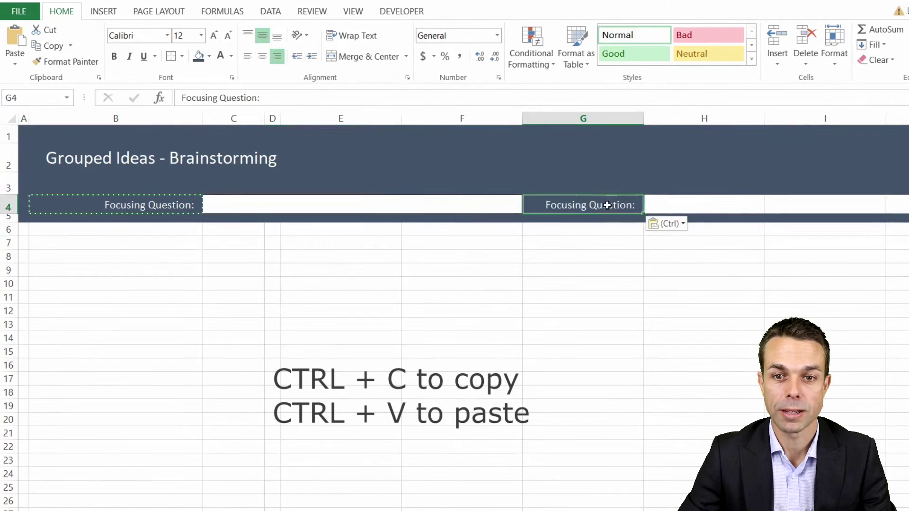
{"action": "triple_click", "coordinate": [607, 205]}
{"action": "type", "text": "Facilitator:"}
{"action": "key", "text": "Return"}
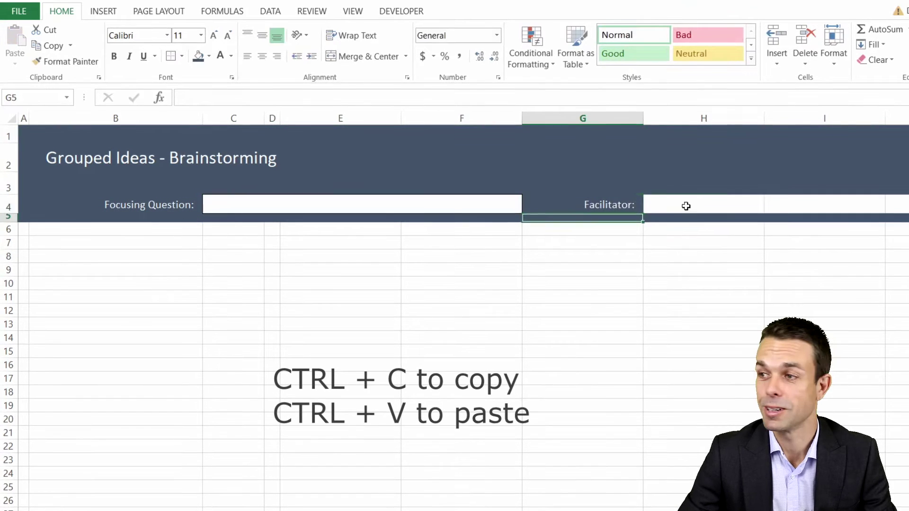
Add an outside border to the Facilitator entry cell H4
{"action": "left_click", "coordinate": [685, 205]}
{"action": "left_click", "coordinate": [635, 205]}
{"action": "left_click", "coordinate": [654, 205]}
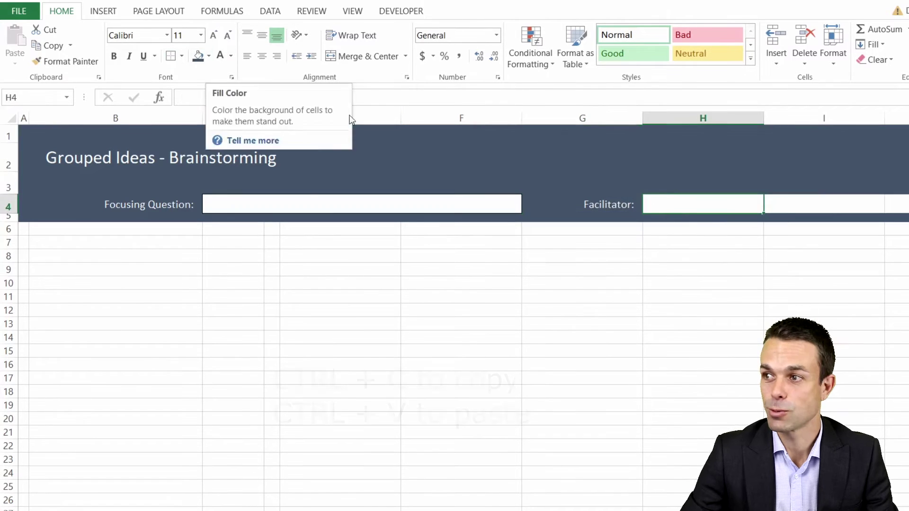
Copy the Facilitator label and its entry cell to I4:J4 and change the copied label to "Date:"
{"action": "left_click_drag", "start_coordinate": [615, 207], "coordinate": [687, 207]}
{"action": "key", "text": "ctrl+c"}
{"action": "left_click", "coordinate": [781, 204]}
{"action": "key", "text": "ctrl+v"}
{"action": "double_click", "coordinate": [872, 205]}
{"action": "left_click_drag", "start_coordinate": [872, 206], "coordinate": [787, 207]}
{"action": "type", "text": "Date:"}
{"action": "key", "text": "Return"}
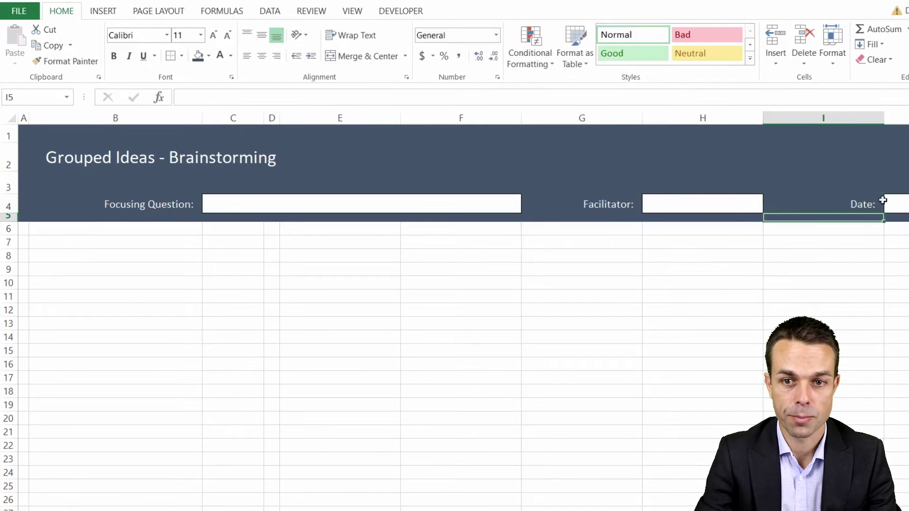
Narrow column K and extend the dark blue header fill over K1:K5
{"action": "scroll", "coordinate": [453, 311], "scroll_direction": "right", "scroll_amount": 3}
{"action": "left_click_drag", "start_coordinate": [804, 118], "coordinate": [777, 118]}
{"action": "left_click_drag", "start_coordinate": [767, 135], "coordinate": [768, 216]}
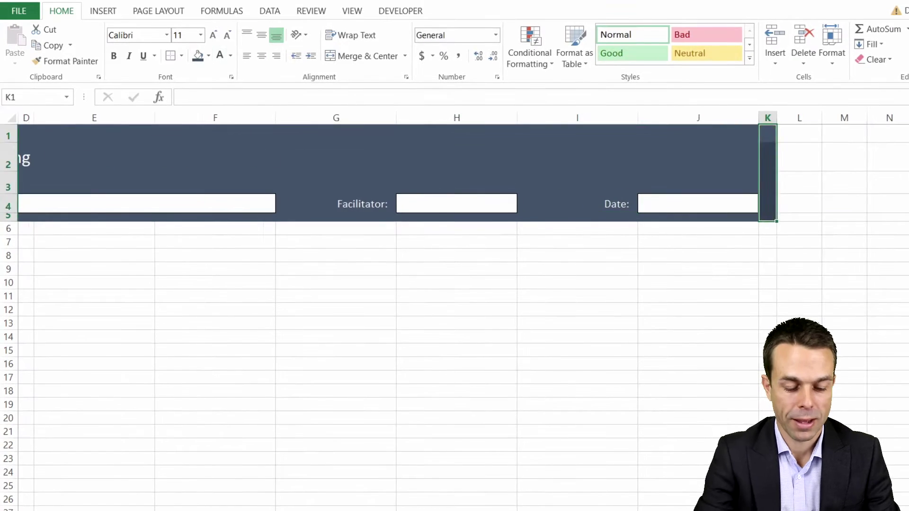
Vertically centre and left-align the Focusing Question, Facilitator and Date entry boxes, with an indent
{"action": "scroll", "coordinate": [272, 243], "scroll_direction": "left", "scroll_amount": 3}
{"action": "left_click", "coordinate": [283, 203]}
{"action": "left_click", "coordinate": [701, 204], "text": "ctrl"}
{"action": "left_click", "coordinate": [894, 204], "text": "ctrl"}
{"action": "left_click", "coordinate": [261, 36]}
{"action": "scroll", "coordinate": [477, 384], "scroll_direction": "right", "scroll_amount": 5}
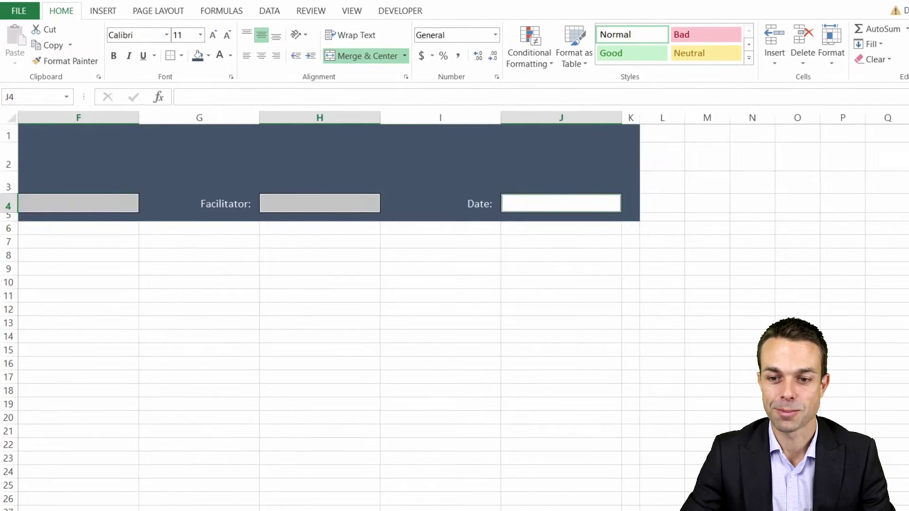
{"action": "left_click", "coordinate": [246, 56]}
Enter the sample text "Test" in the Facilitator box
{"action": "left_click", "coordinate": [301, 199]}
{"action": "type", "text": "Test"}
{"action": "key", "text": "Return"}
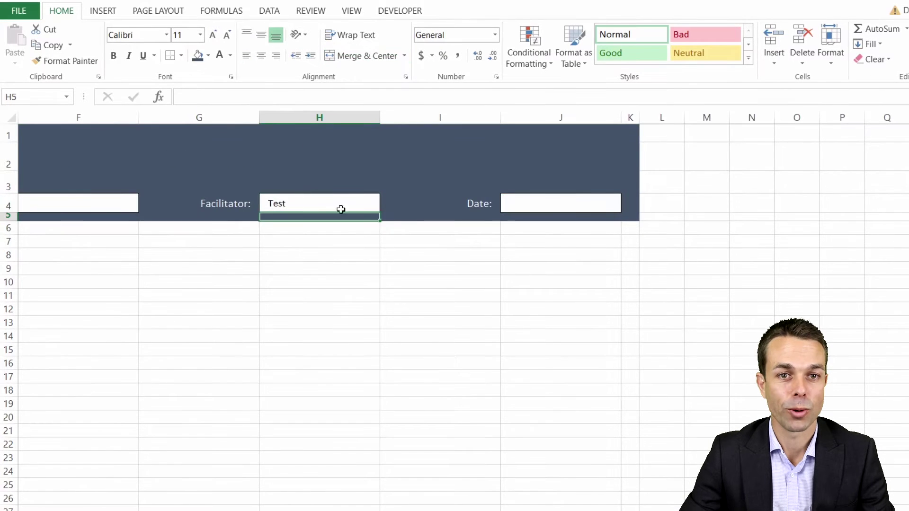
Set the font colour of the Focusing Question, Facilitator and Date entry boxes to dark grey
{"action": "scroll", "coordinate": [339, 207], "scroll_direction": "left", "scroll_amount": 3}
{"action": "left_click", "coordinate": [356, 201]}
{"action": "left_click", "coordinate": [700, 203], "text": "ctrl"}
{"action": "left_click", "coordinate": [892, 204], "text": "ctrl"}
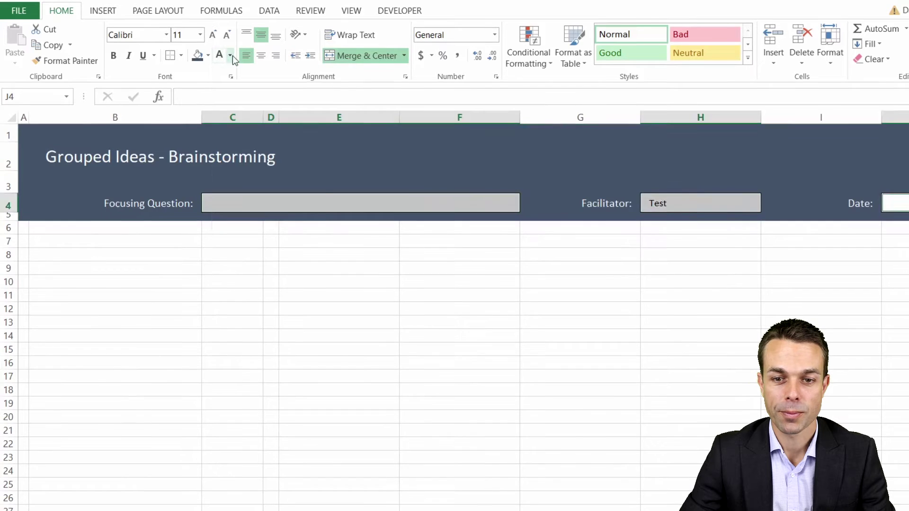
{"action": "left_click", "coordinate": [230, 55]}
{"action": "left_click", "coordinate": [230, 76]}
Extend the Facilitator entry to "Test Facilitator" and enter 21-Mar-23 in the Date box
{"action": "left_click", "coordinate": [292, 207]}
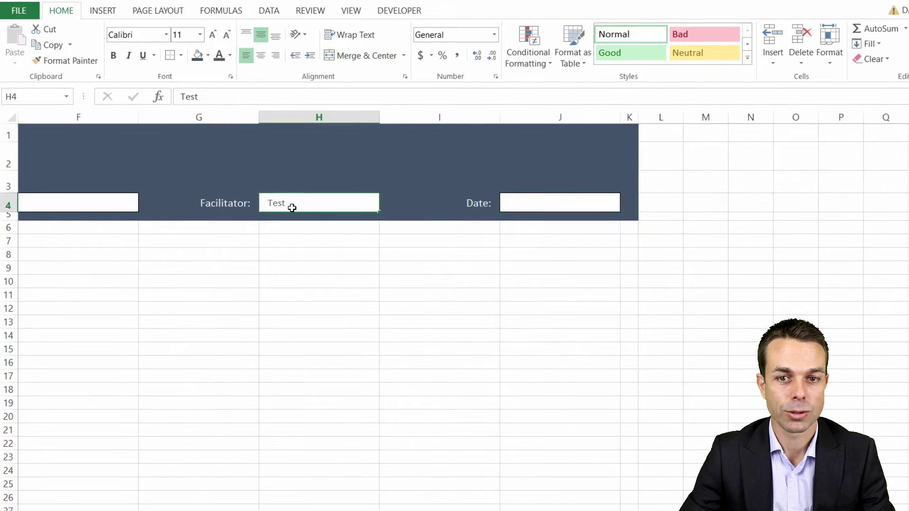
{"action": "double_click", "coordinate": [292, 208]}
{"action": "type", "text": "Facilitator"}
{"action": "left_click", "coordinate": [560, 198]}
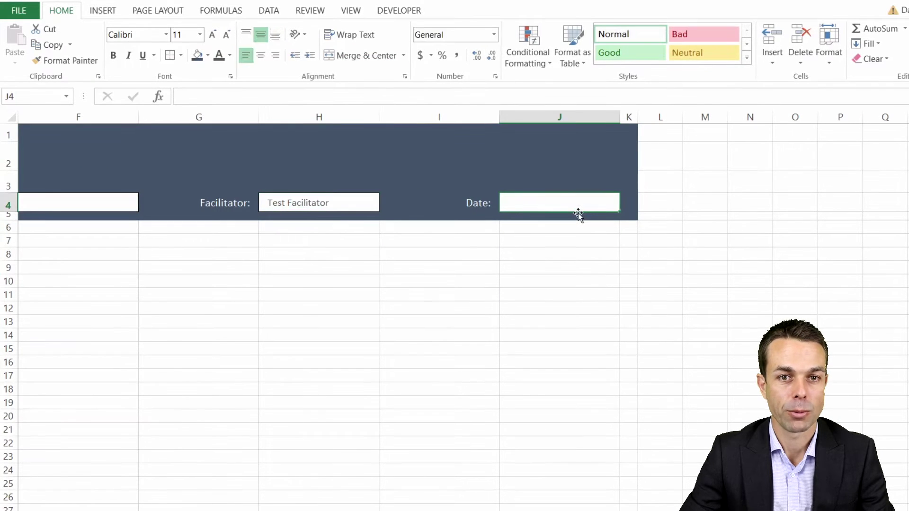
{"action": "type", "text": "21-mar"}
{"action": "key", "text": "Return"}
{"action": "left_click", "coordinate": [594, 209]}
Enter "e.g. How can we increase market share?" in the Focusing Question box and make it italic
{"action": "scroll", "coordinate": [595, 209], "scroll_direction": "left", "scroll_amount": 2}
{"action": "left_click", "coordinate": [317, 202]}
{"action": "type", "text": "e."}
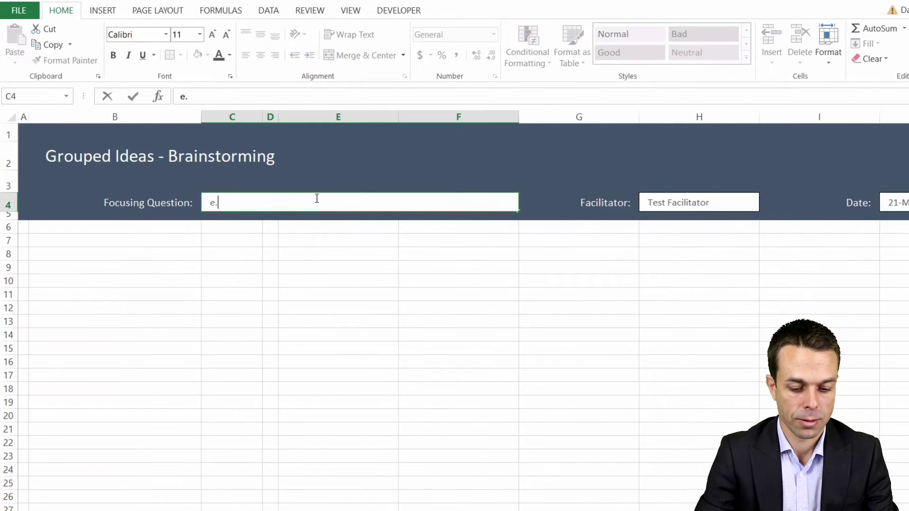
{"action": "key", "text": "Return"}
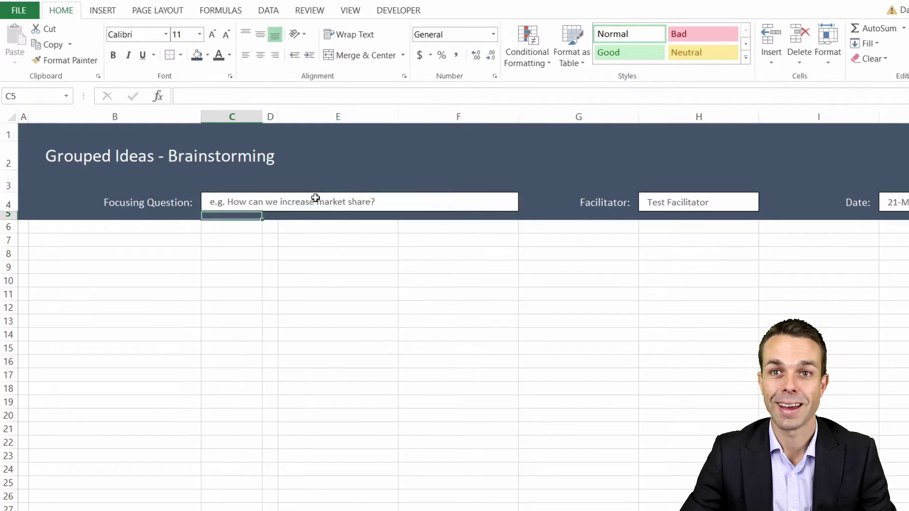
{"action": "left_click", "coordinate": [335, 201]}
{"action": "key", "text": "ctrl+i"}
Shrink row 3 to a thin spacer between the title and the entry row
{"action": "left_click", "coordinate": [349, 236]}
{"action": "left_click_drag", "start_coordinate": [9, 192], "coordinate": [9, 171]}
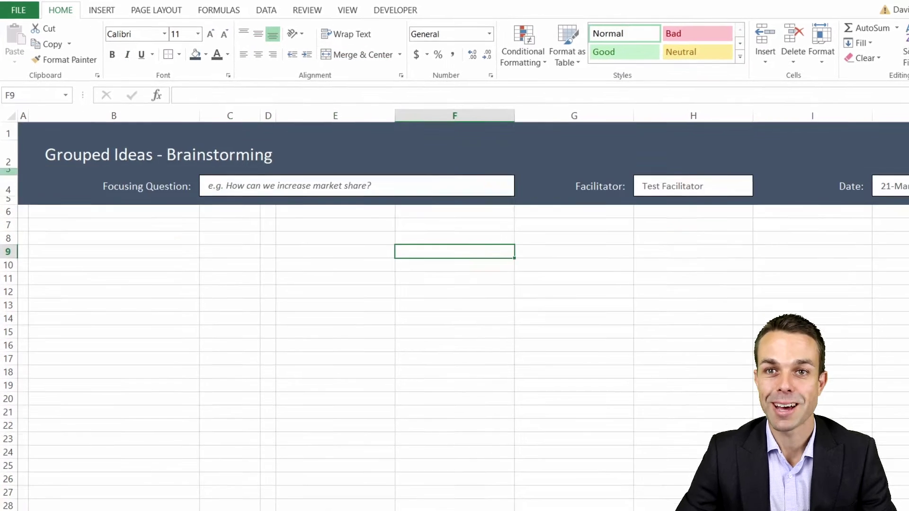
{"action": "left_click", "coordinate": [57, 229]}
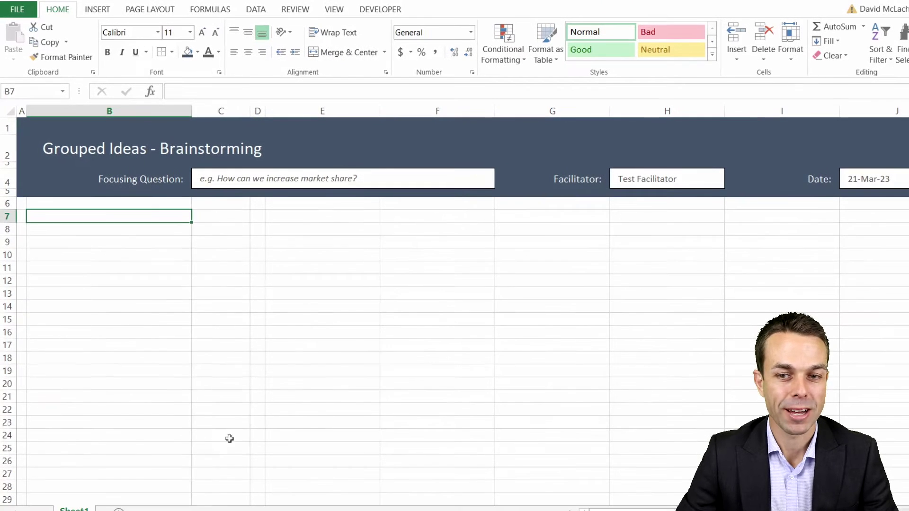
Set the height of rows 10 to 17 to 25
{"action": "left_click", "coordinate": [223, 374]}
{"action": "left_click_drag", "start_coordinate": [8, 255], "coordinate": [7, 349]}
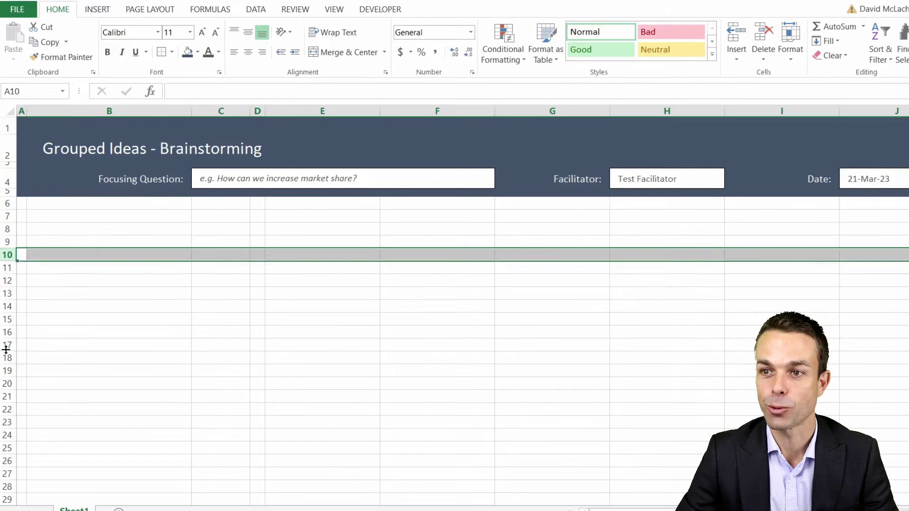
{"action": "right_click", "coordinate": [7, 350]}
{"action": "left_click", "coordinate": [56, 306]}
{"action": "type", "text": "25"}
{"action": "key", "text": "Return"}
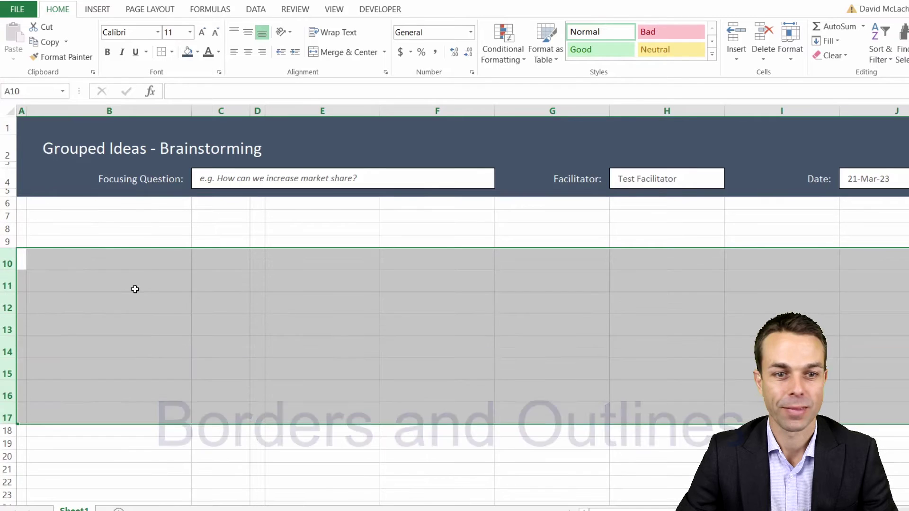
Set the height of rows 10 to 17 to 30
{"action": "left_click", "coordinate": [134, 277]}
{"action": "left_click", "coordinate": [7, 258]}
{"action": "left_click_drag", "start_coordinate": [7, 258], "coordinate": [7, 413]}
{"action": "right_click", "coordinate": [8, 414]}
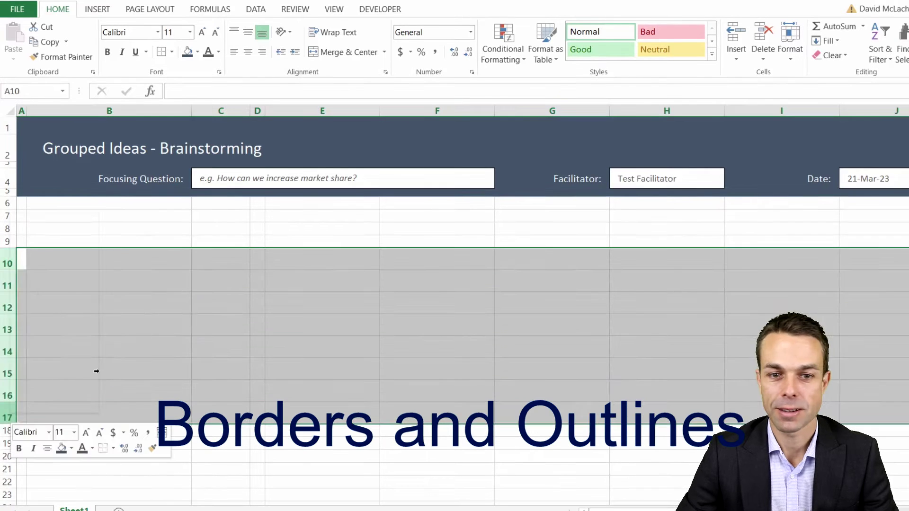
{"action": "left_click", "coordinate": [67, 374]}
{"action": "type", "text": "30"}
{"action": "key", "text": "Return"}
{"action": "left_click", "coordinate": [105, 372]}
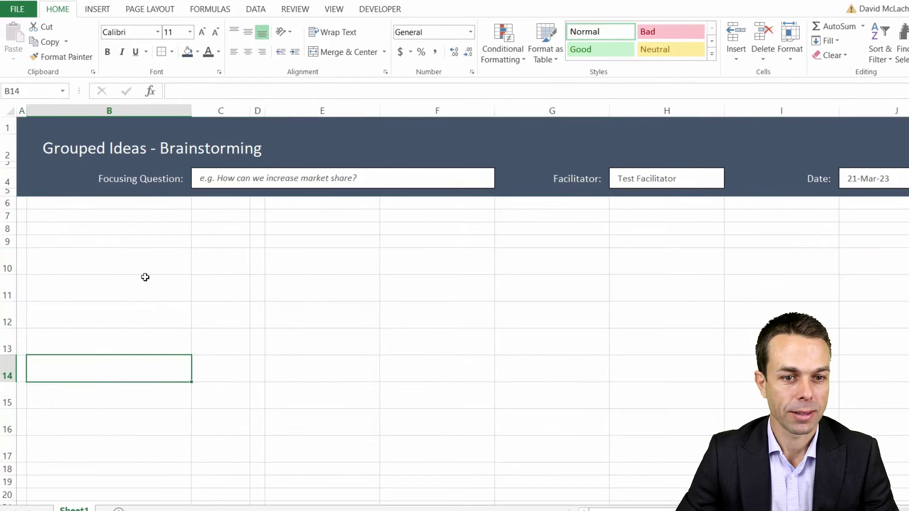
Merge B8:B9 and C8:C9 into header cells and outline B8:C17 with a thick box border
{"action": "left_click_drag", "start_coordinate": [47, 227], "coordinate": [57, 241]}
{"action": "left_click", "coordinate": [343, 51]}
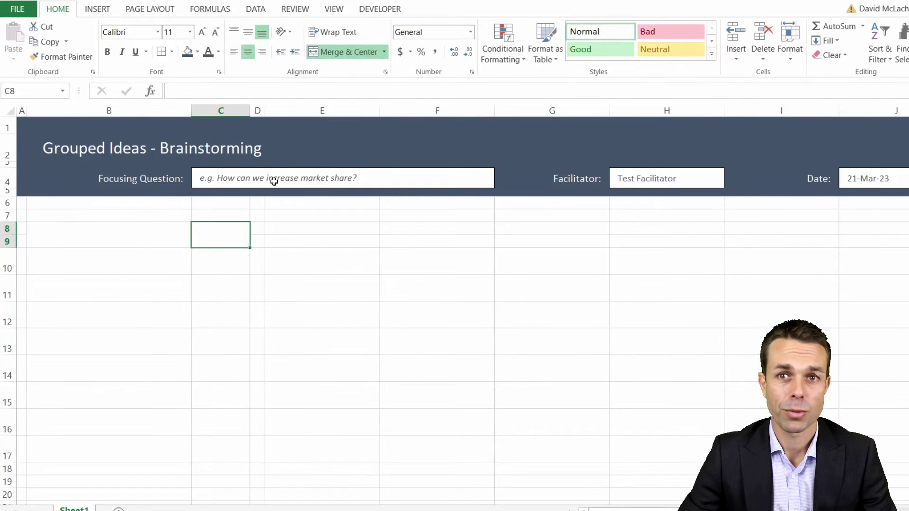
{"action": "left_click", "coordinate": [221, 455], "text": "shift"}
{"action": "left_click", "coordinate": [171, 51]}
{"action": "left_click", "coordinate": [197, 197]}
Apply thick box borders around the table area E8:J17 and around its header rows E8:J9
{"action": "left_click", "coordinate": [321, 229]}
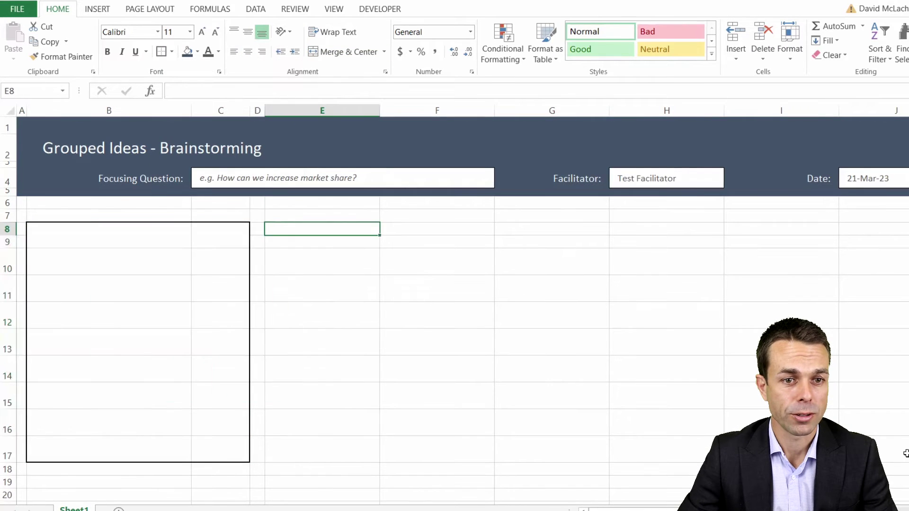
{"action": "left_click", "coordinate": [871, 449], "text": "shift"}
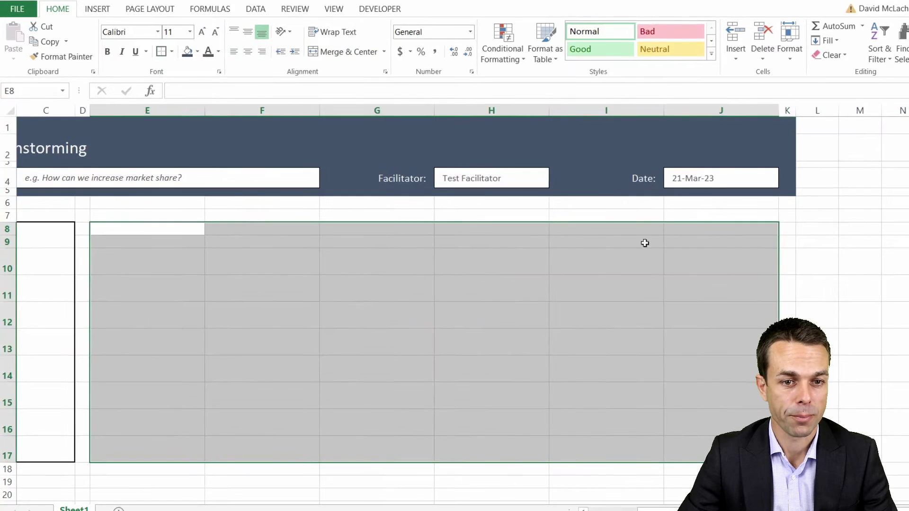
{"action": "key", "text": "F4"}
{"action": "left_click_drag", "start_coordinate": [687, 242], "coordinate": [199, 232]}
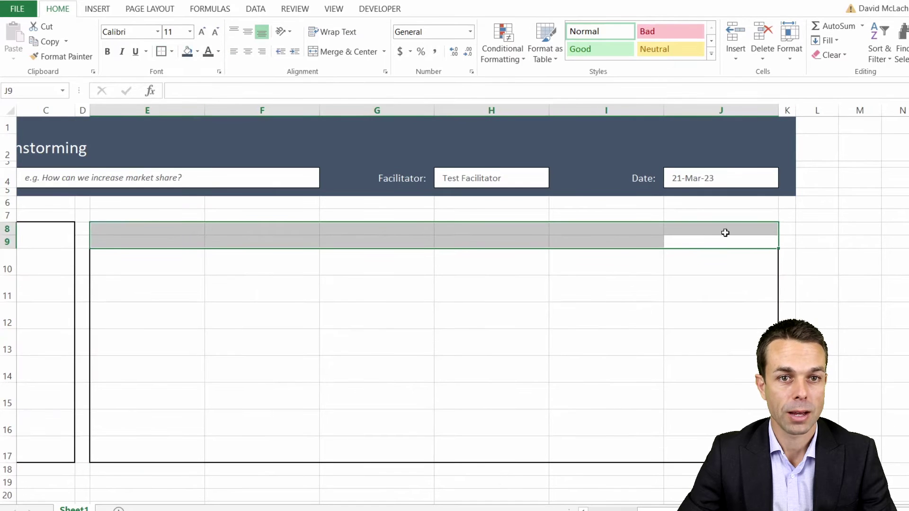
{"action": "key", "text": "F4"}
Fill the table body E10:J17 with a light grey theme colour
{"action": "left_click_drag", "start_coordinate": [721, 449], "coordinate": [203, 260]}
{"action": "left_click", "coordinate": [198, 51]}
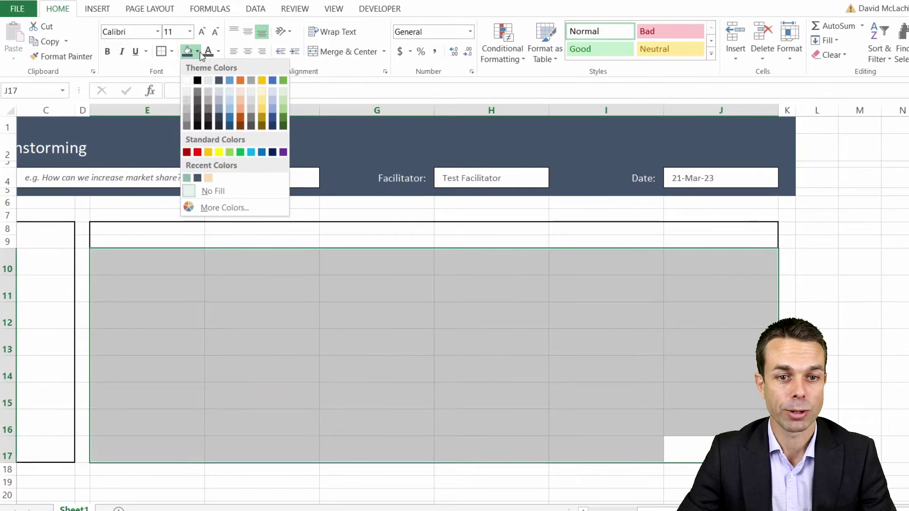
{"action": "left_click", "coordinate": [188, 93]}
{"action": "left_click", "coordinate": [237, 341]}
Fill the table body E10:J17 with a custom very light grey, RGB 249, 249, 249
{"action": "left_click_drag", "start_coordinate": [720, 450], "coordinate": [101, 254]}
{"action": "left_click", "coordinate": [198, 51]}
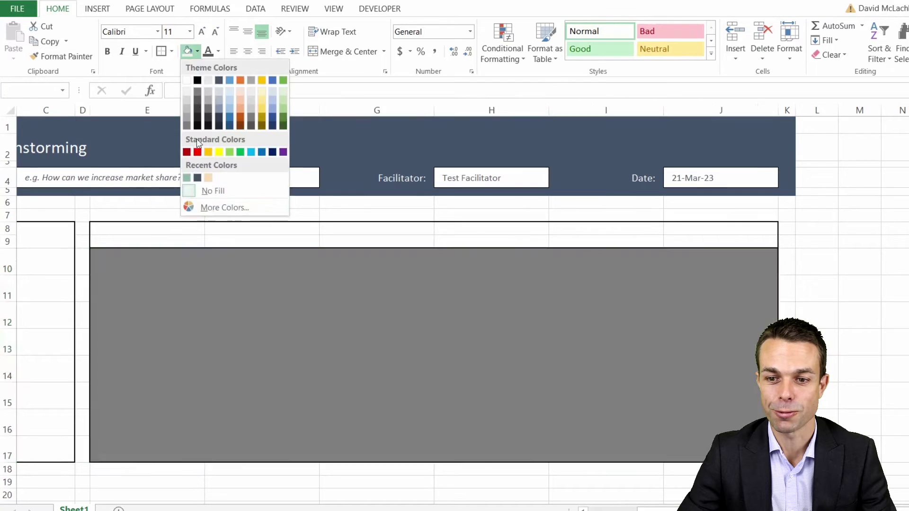
{"action": "left_click", "coordinate": [208, 205]}
{"action": "left_click", "coordinate": [570, 224]}
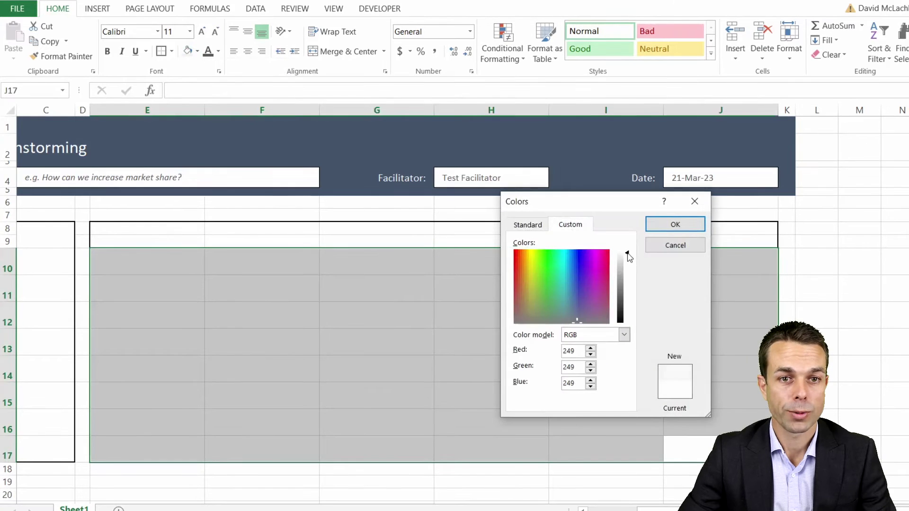
{"action": "left_click", "coordinate": [675, 224]}
{"action": "left_click", "coordinate": [499, 290]}
Outline the header cells B8:C9 with a thick box border and fill them with the recently used green
{"action": "scroll", "coordinate": [300, 422], "scroll_direction": "left", "scroll_amount": 3}
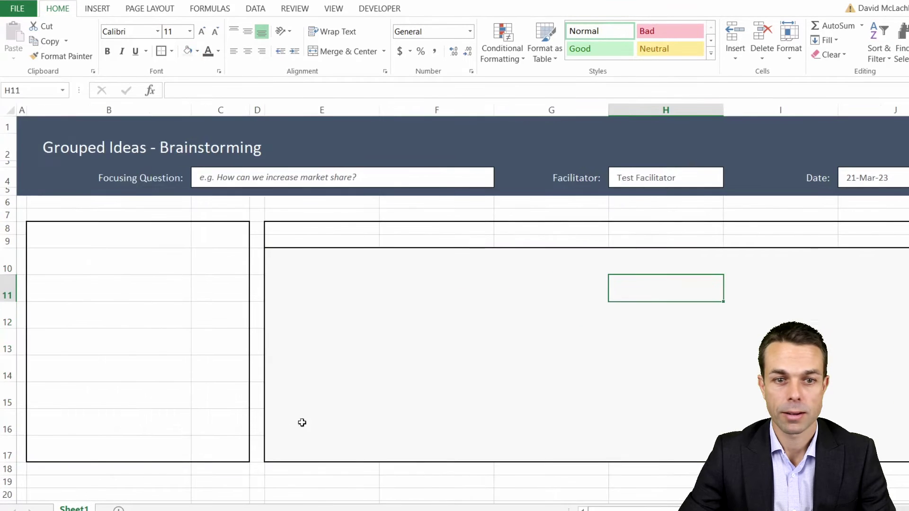
{"action": "left_click_drag", "start_coordinate": [161, 239], "coordinate": [223, 240]}
{"action": "left_click", "coordinate": [308, 238]}
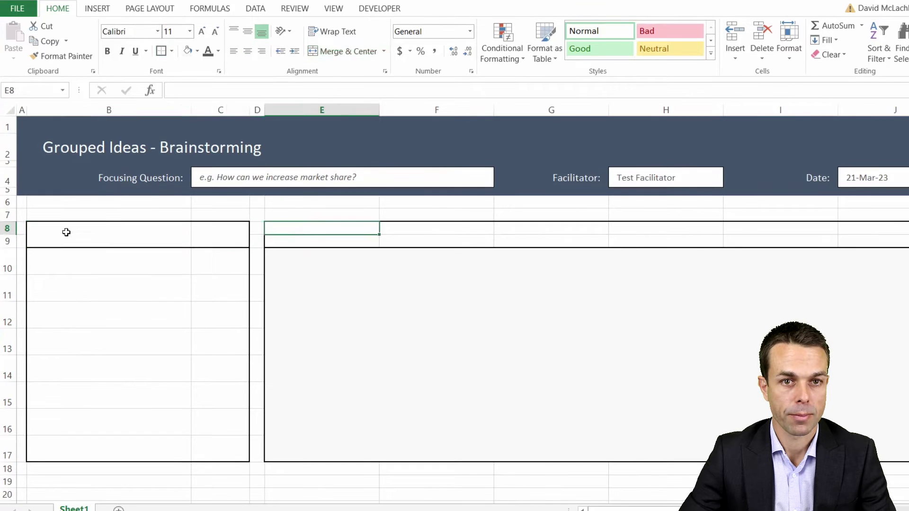
{"action": "left_click_drag", "start_coordinate": [65, 232], "coordinate": [220, 241]}
{"action": "left_click", "coordinate": [197, 51]}
{"action": "left_click", "coordinate": [197, 178]}
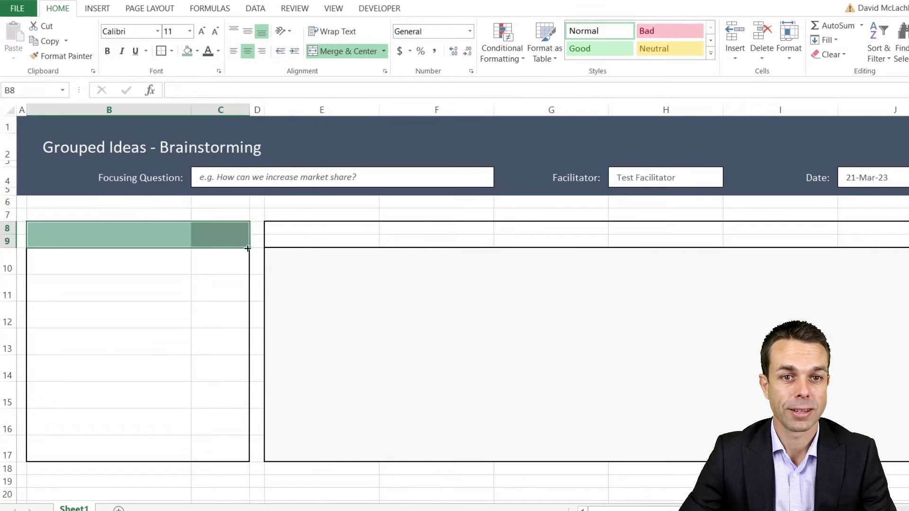
Fill the header rows E8:J9 with green, then recolour row 8 from E to J light orange
{"action": "left_click_drag", "start_coordinate": [285, 239], "coordinate": [904, 242]}
{"action": "left_click", "coordinate": [187, 51]}
{"action": "left_click", "coordinate": [303, 228]}
{"action": "left_click_drag", "start_coordinate": [303, 228], "coordinate": [900, 228]}
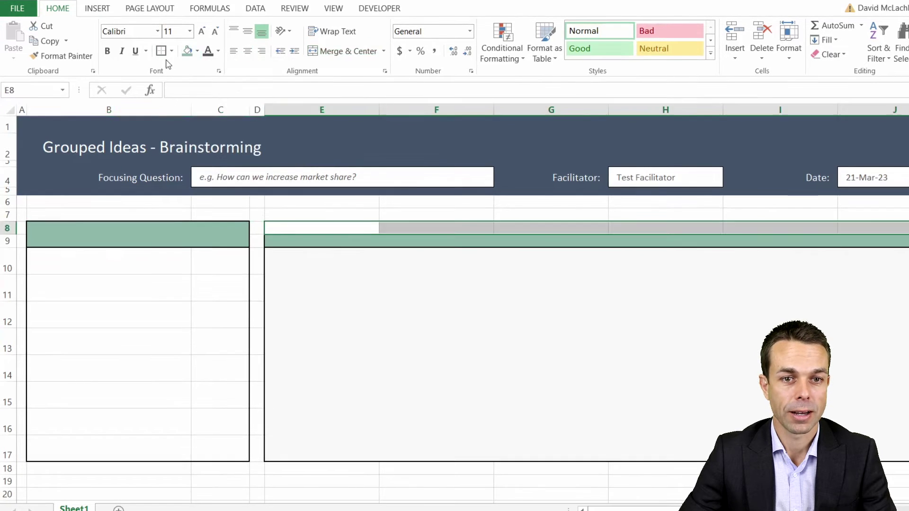
{"action": "left_click", "coordinate": [198, 51]}
{"action": "left_click", "coordinate": [240, 100]}
{"action": "left_click", "coordinate": [417, 315]}
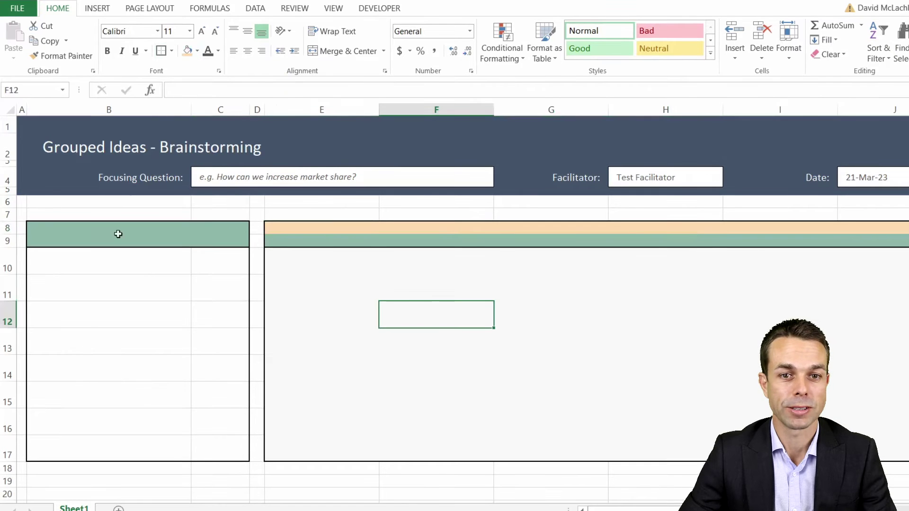
Add dotted horizontal lines and a thin solid vertical line inside B8:C17
{"action": "left_click_drag", "start_coordinate": [119, 234], "coordinate": [215, 440]}
{"action": "left_click", "coordinate": [173, 50]}
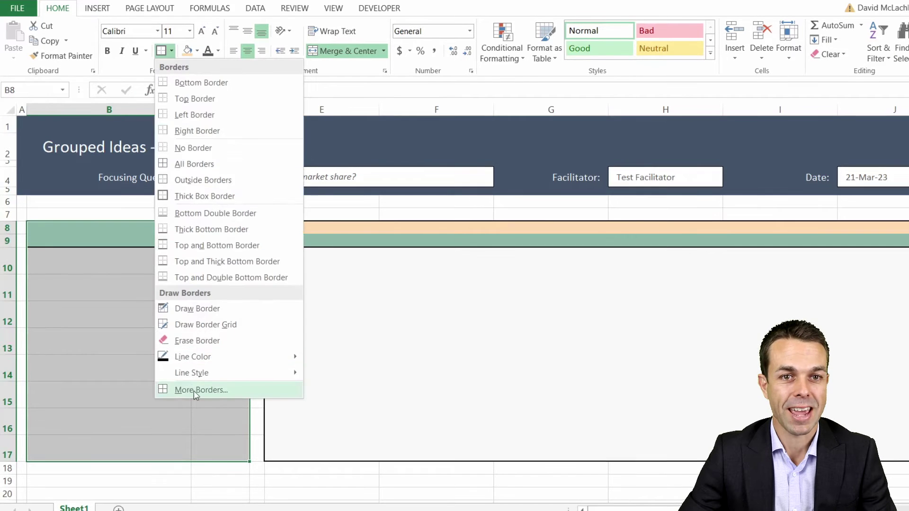
{"action": "left_click", "coordinate": [200, 391]}
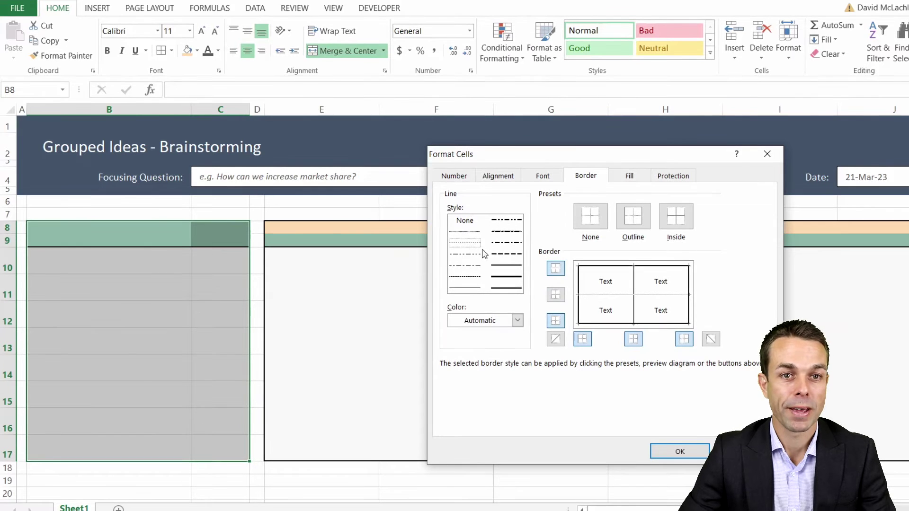
{"action": "left_click", "coordinate": [672, 453]}
{"action": "left_click", "coordinate": [168, 337]}
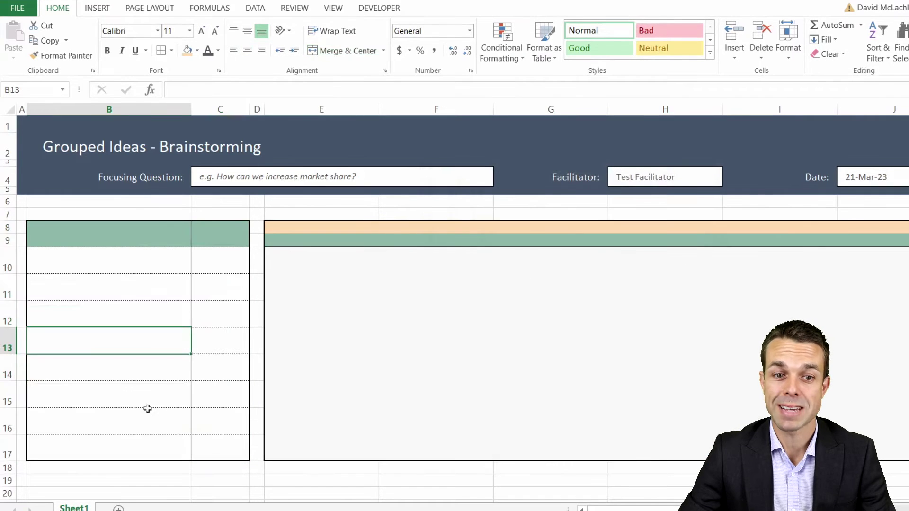
Apply a thick box border around the header cells B8:C9
{"action": "left_click", "coordinate": [153, 223]}
{"action": "left_click", "coordinate": [172, 52]}
{"action": "left_click", "coordinate": [180, 194]}
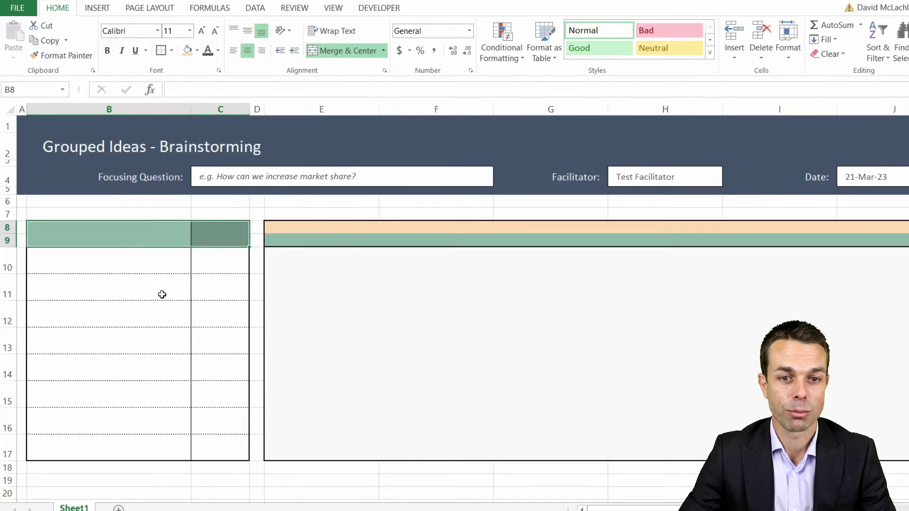
{"action": "left_click", "coordinate": [162, 336]}
Add dotted horizontal lines and thin solid vertical lines inside the table body E10:J17
{"action": "left_click_drag", "start_coordinate": [309, 229], "coordinate": [869, 429]}
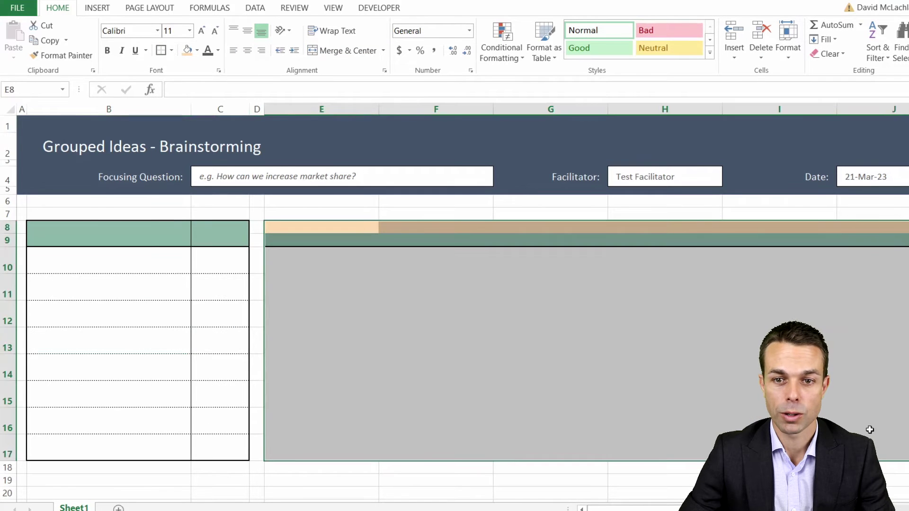
{"action": "left_click_drag", "start_coordinate": [355, 263], "coordinate": [872, 448]}
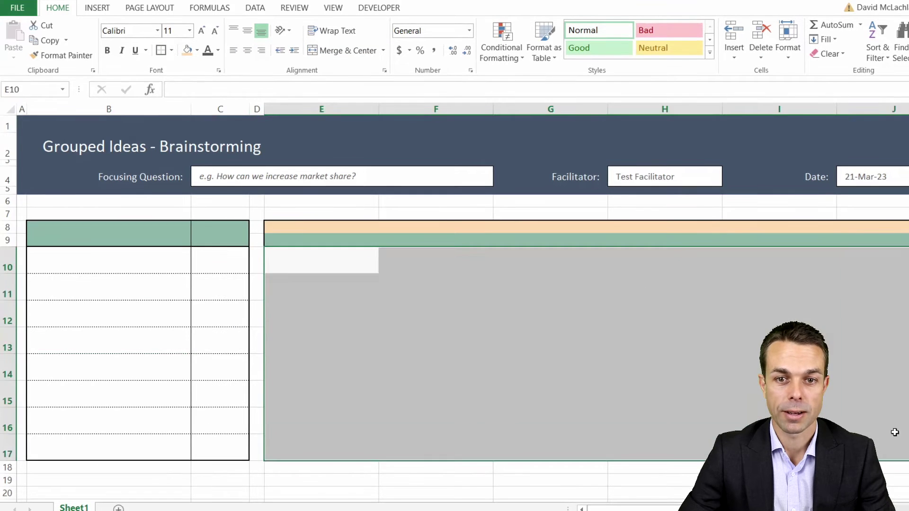
{"action": "left_click", "coordinate": [172, 52]}
{"action": "left_click", "coordinate": [180, 389]}
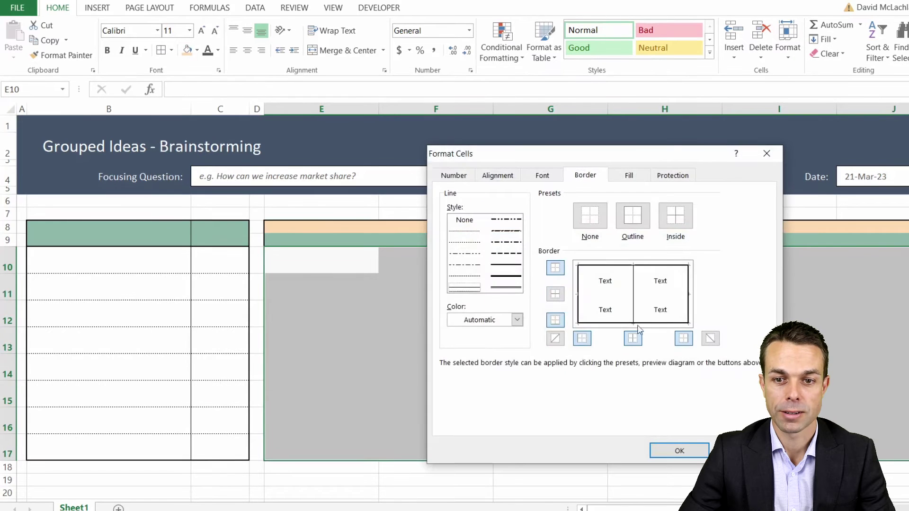
{"action": "left_click", "coordinate": [678, 450]}
{"action": "left_click", "coordinate": [446, 315]}
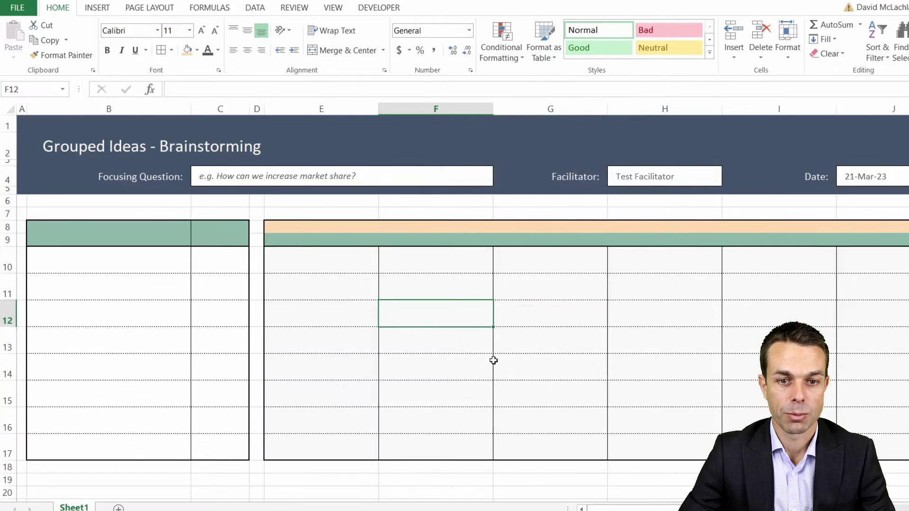
Add thin vertical dividers between the columns of the header rows E8:J9
{"action": "left_click_drag", "start_coordinate": [411, 234], "coordinate": [875, 237]}
{"action": "left_click", "coordinate": [171, 50]}
{"action": "left_click", "coordinate": [180, 386]}
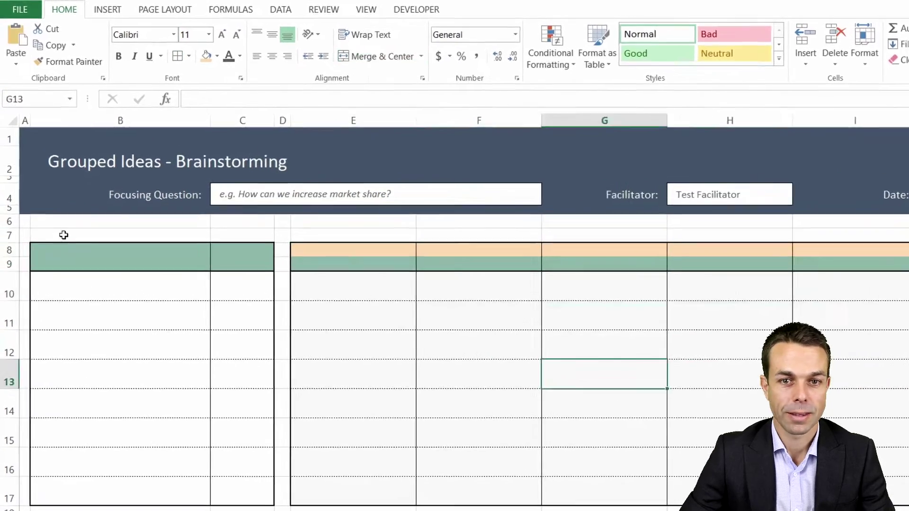
Paste the notes "1. Copy brainstorm list here.", "2. Group ideas by number." and "3. Grouped ideas will display here." into row 7
{"action": "left_click", "coordinate": [111, 272]}
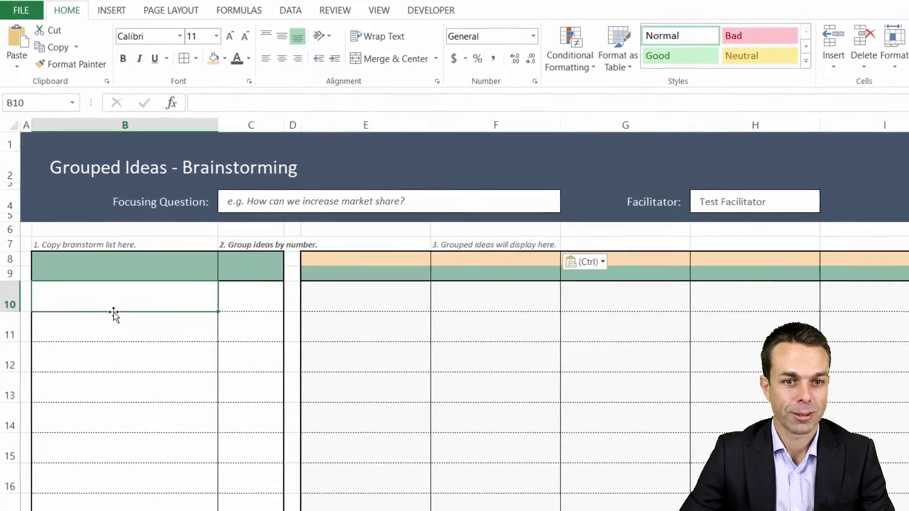
{"action": "key", "text": "Escape"}
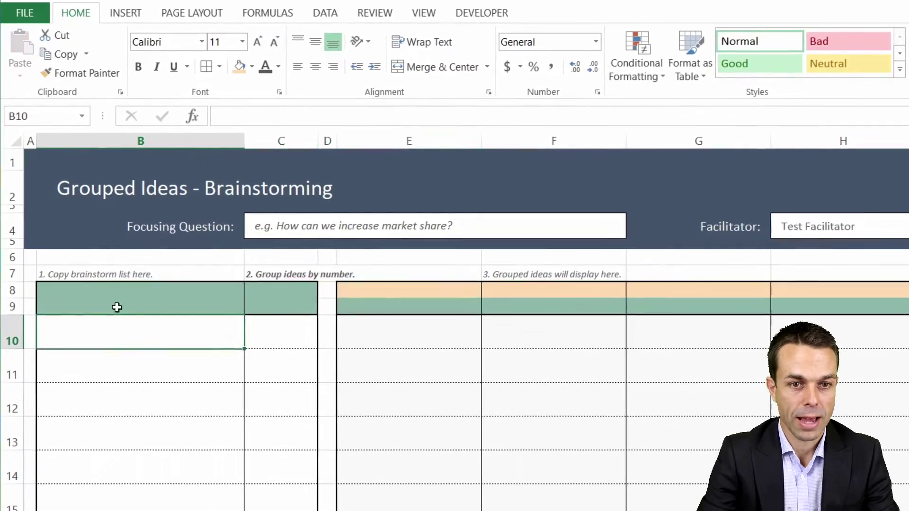
{"action": "left_click", "coordinate": [134, 275]}
Enter the headings "Brainsotmed Ideas" in the merged cell B8 and "Group" in the merged cell C8
{"action": "left_click", "coordinate": [171, 296]}
{"action": "type", "text": "Bra"}
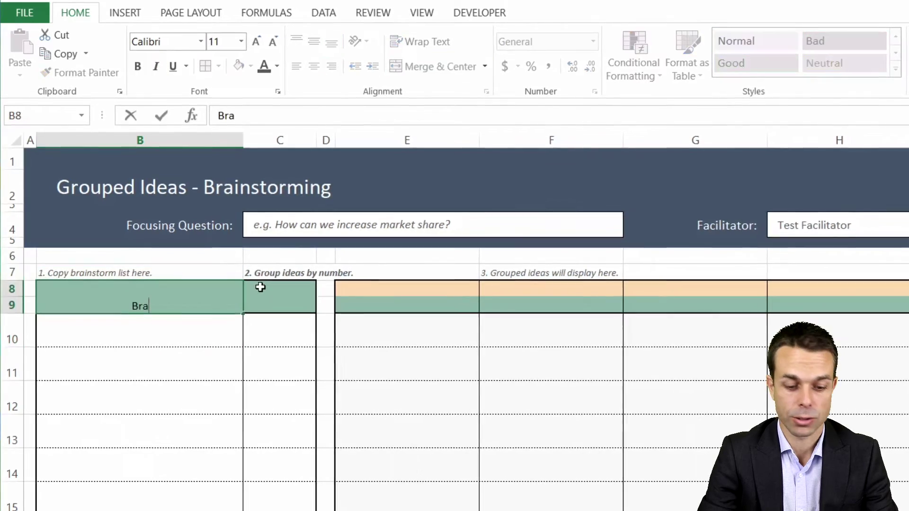
{"action": "type", "text": "insotmed Ideas"}
{"action": "left_click", "coordinate": [260, 286]}
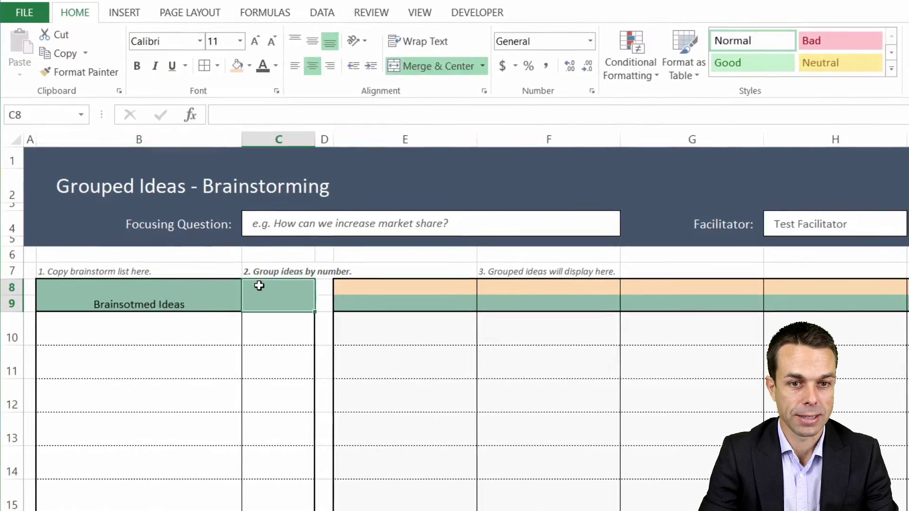
{"action": "type", "text": "Group"}
{"action": "key", "text": "alt"}
{"action": "key", "text": "ctrl+Return"}
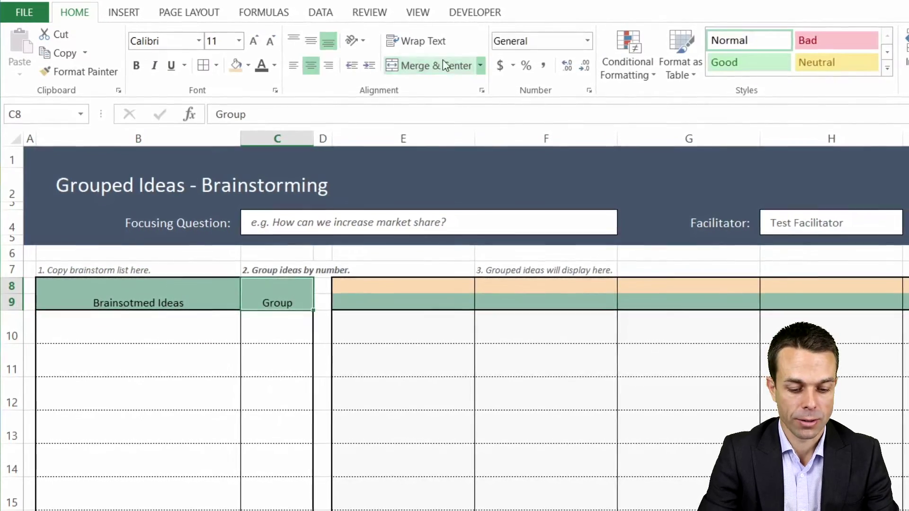
Unmerge C8:C9 and remove the dotted line between the two cells
{"action": "left_click", "coordinate": [442, 64]}
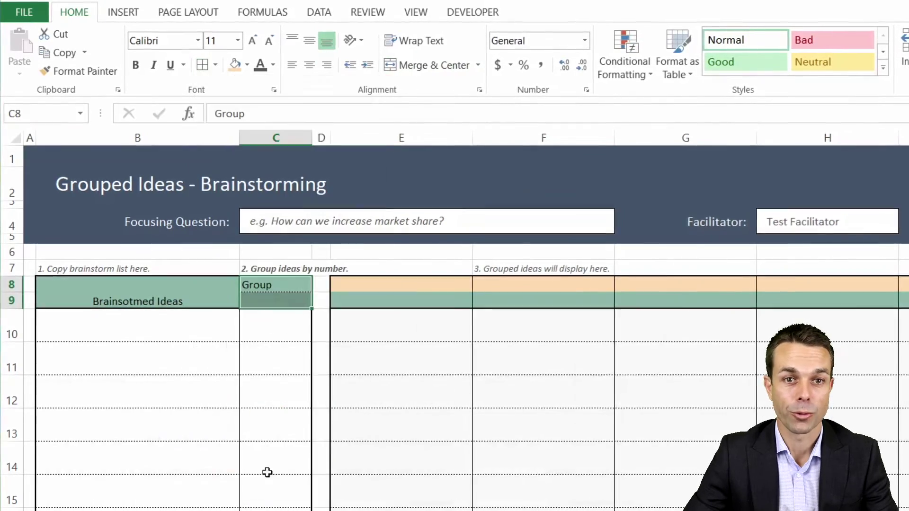
{"action": "key", "text": "ctrl+1"}
{"action": "key", "text": "Return"}
{"action": "left_click", "coordinate": [285, 284]}
Centre "Group" in C8 and enter "Numbered" in C9 with the same centred alignment
{"action": "left_click", "coordinate": [309, 41]}
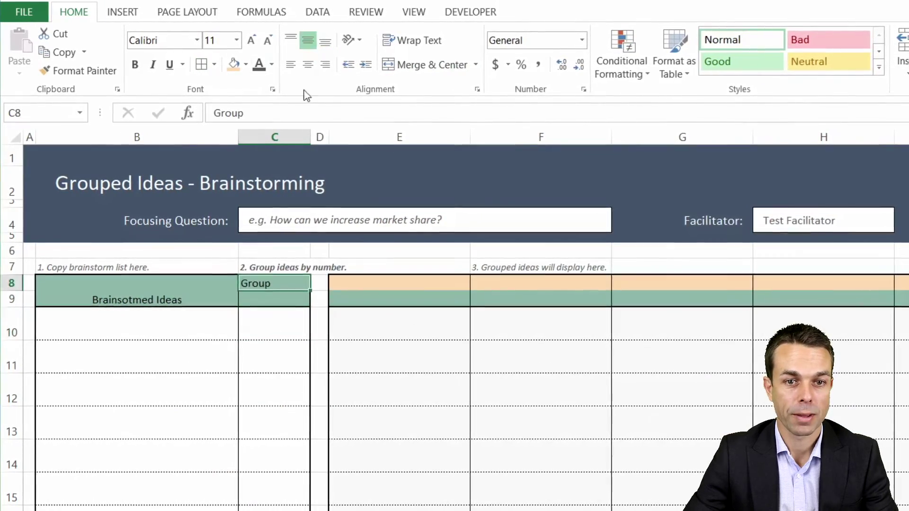
{"action": "left_click", "coordinate": [309, 65]}
{"action": "left_click", "coordinate": [293, 300]}
{"action": "type", "text": "numbered"}
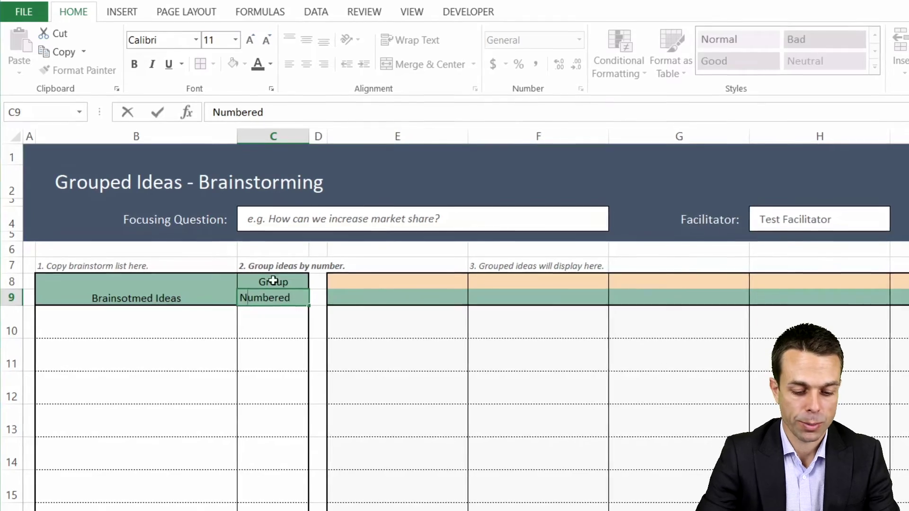
{"action": "key", "text": "ctrl+Return"}
Middle-align the B8 heading and make the heading text in B8:C9 white
{"action": "key", "text": "Left"}
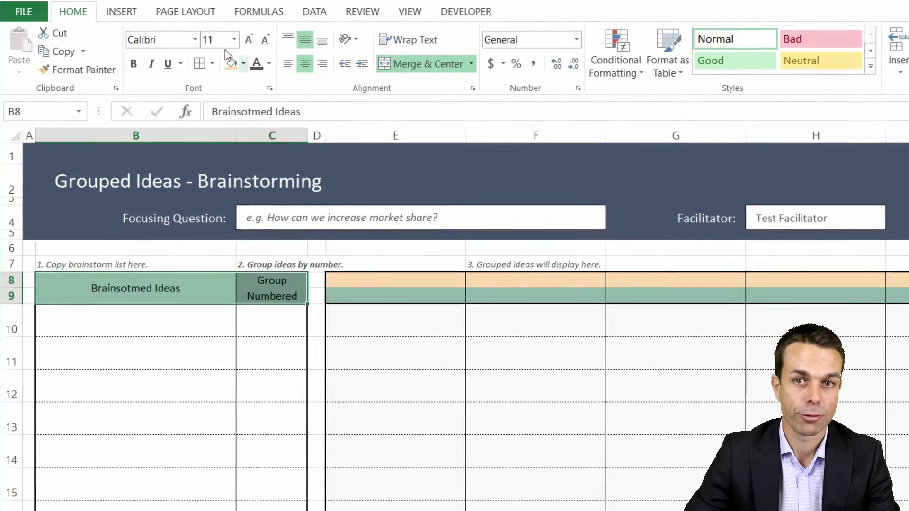
{"action": "left_click", "coordinate": [243, 63]}
{"action": "left_click", "coordinate": [162, 284]}
Correct the spelling of the B8 heading to "Brainstormed Ideas"
{"action": "double_click", "coordinate": [127, 287]}
{"action": "key", "text": "Delete"}
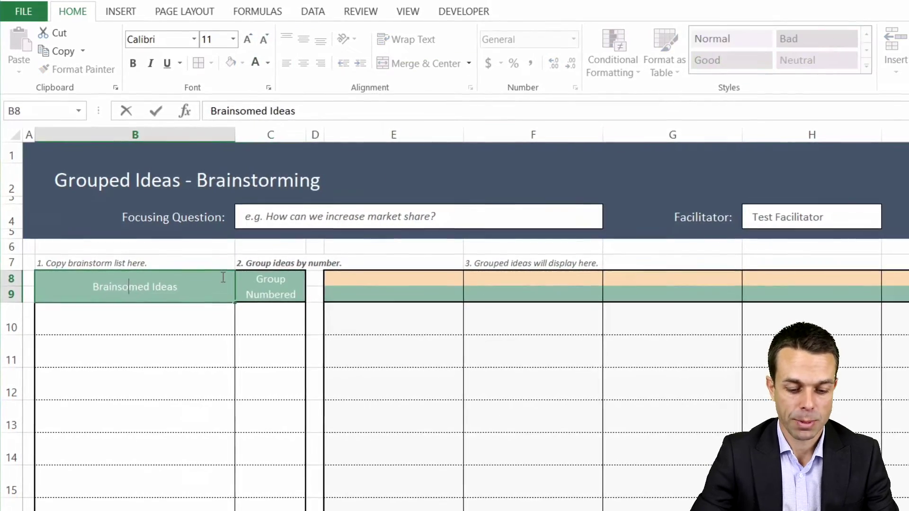
{"action": "type", "text": "or"}
{"action": "key", "text": "ctrl+Return"}
Format the "Brainstormed Ideas" heading as bold size 14 and make "Group" in C8 bold
{"action": "left_click", "coordinate": [247, 39]}
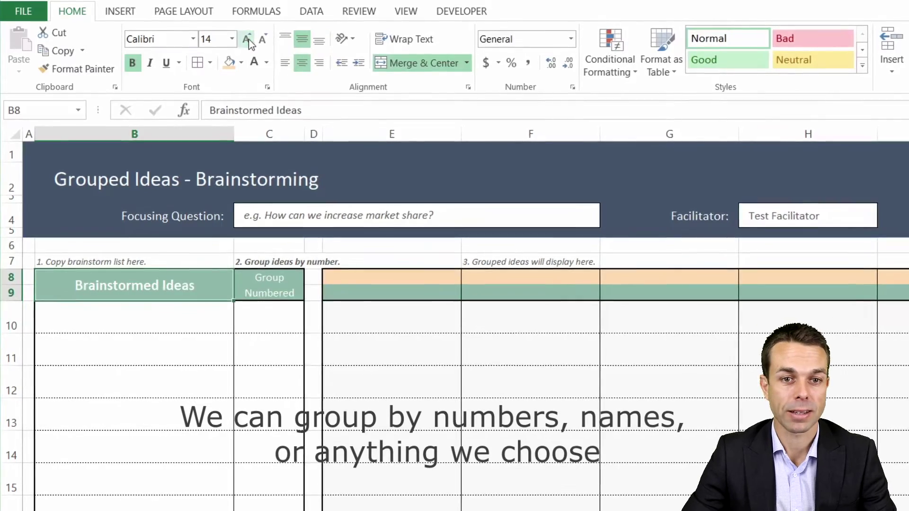
{"action": "left_click", "coordinate": [291, 277]}
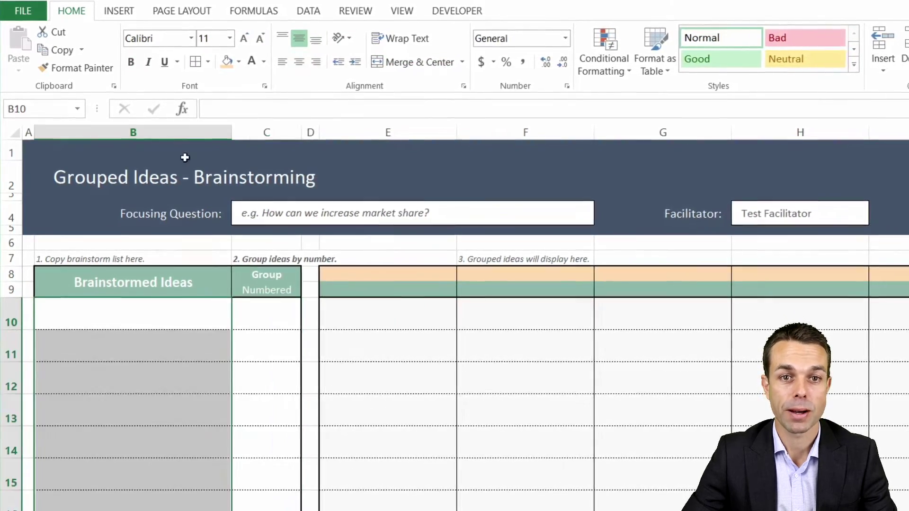
Enter "Test" in B10 and align the grouped-ideas cells starting at E10 to the middle and left
{"action": "left_click", "coordinate": [139, 315]}
{"action": "left_click_drag", "start_coordinate": [379, 311], "coordinate": [905, 507]}
{"action": "left_click", "coordinate": [296, 41]}
{"action": "left_click", "coordinate": [285, 63]}
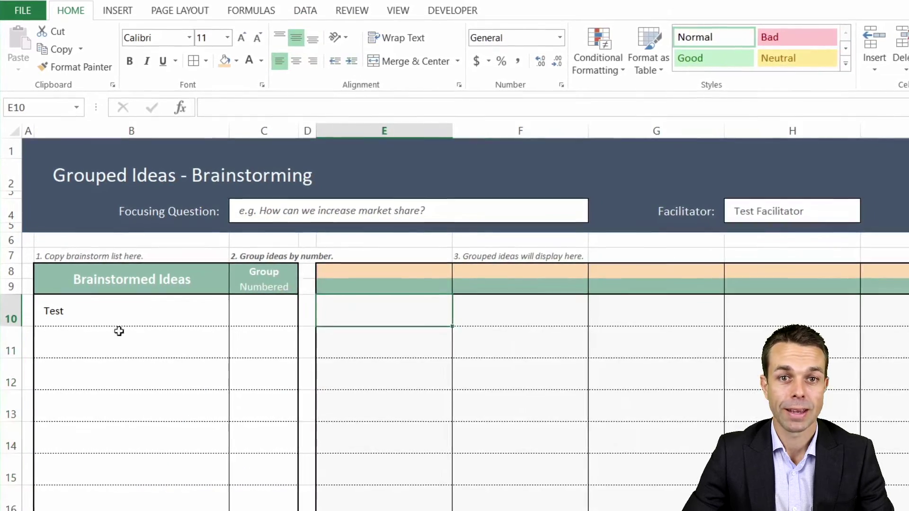
Hide the sheet's gridlines
{"action": "left_click", "coordinate": [128, 313]}
{"action": "left_click", "coordinate": [396, 10]}
{"action": "left_click", "coordinate": [187, 60]}
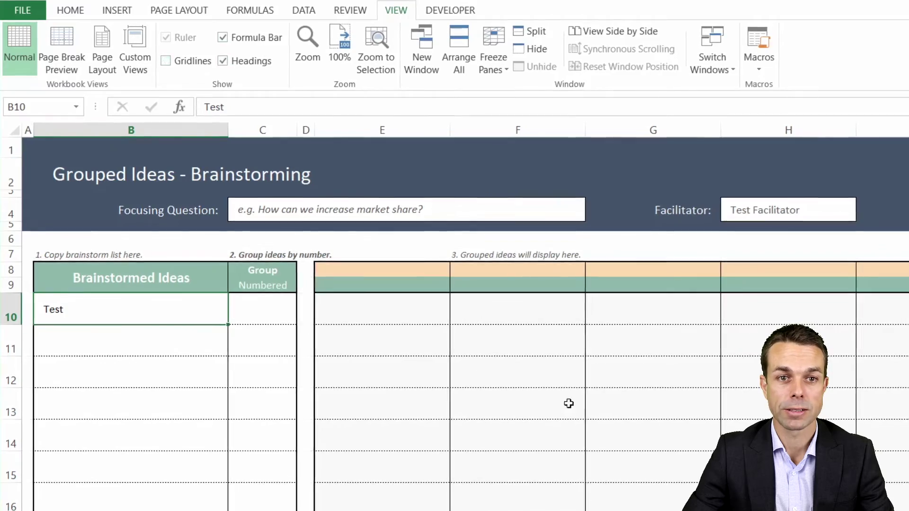
{"action": "left_click", "coordinate": [131, 342]}
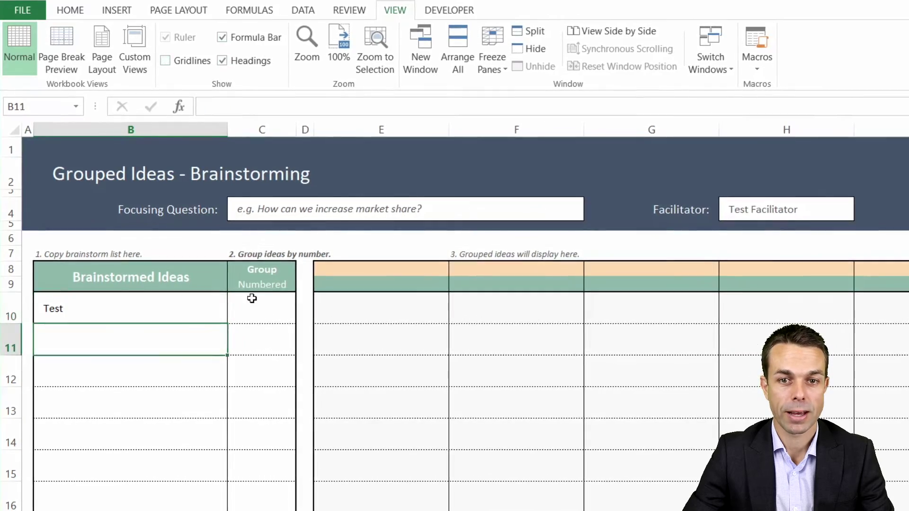
Enter the heading "Group" in cells E8 and F8
{"action": "left_click", "coordinate": [341, 267]}
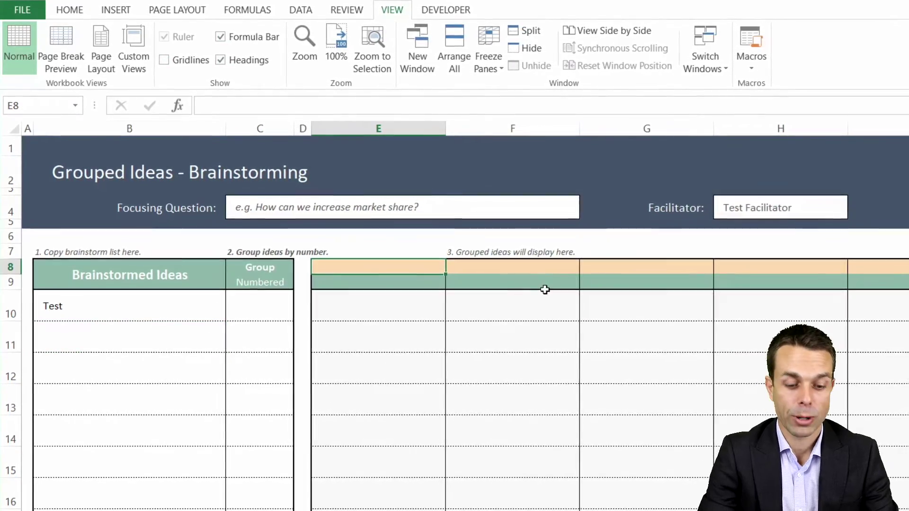
{"action": "type", "text": "Group"}
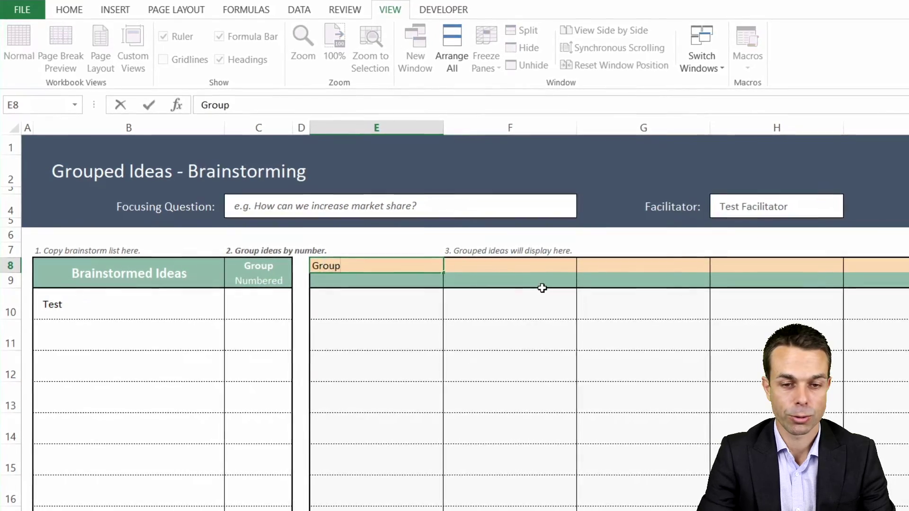
{"action": "key", "text": "Tab"}
{"action": "type", "text": "Group"}
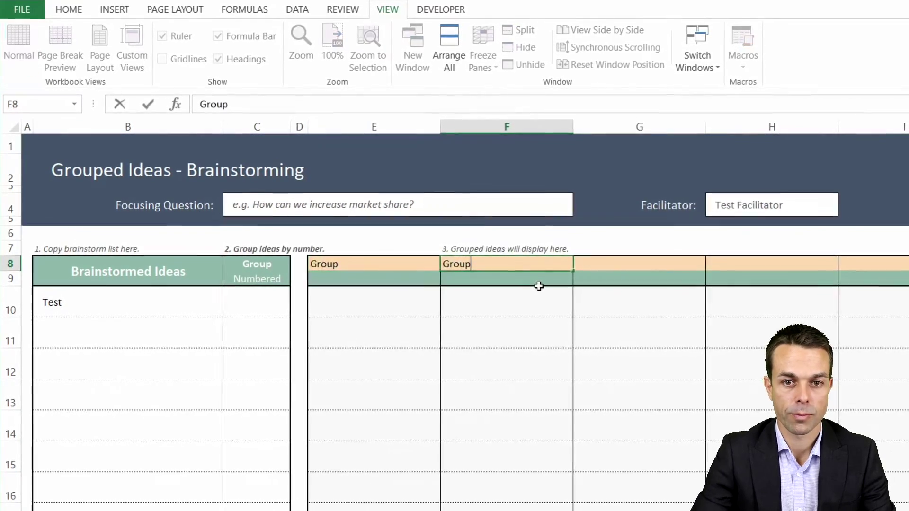
{"action": "key", "text": "Tab"}
Copy the "Group" heading from F8 across G8:J8, completing the orange heading row
{"action": "left_click", "coordinate": [370, 275]}
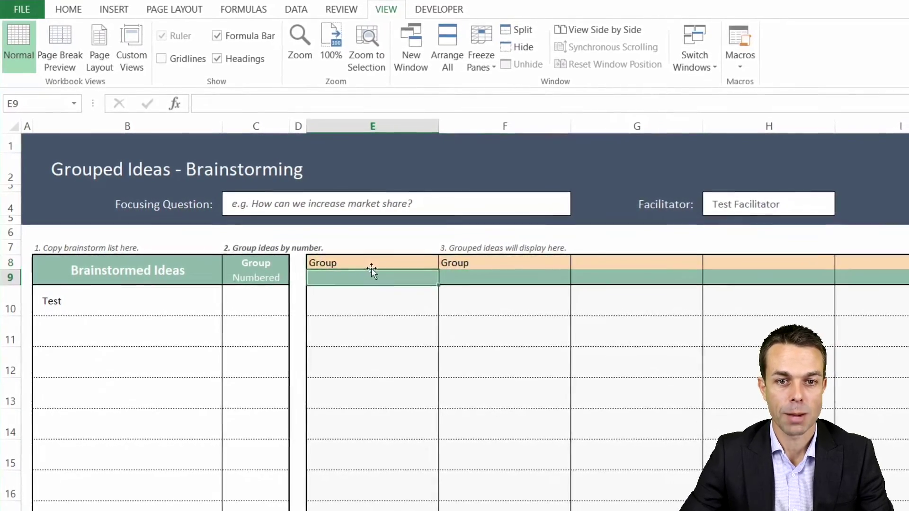
{"action": "left_click", "coordinate": [440, 261]}
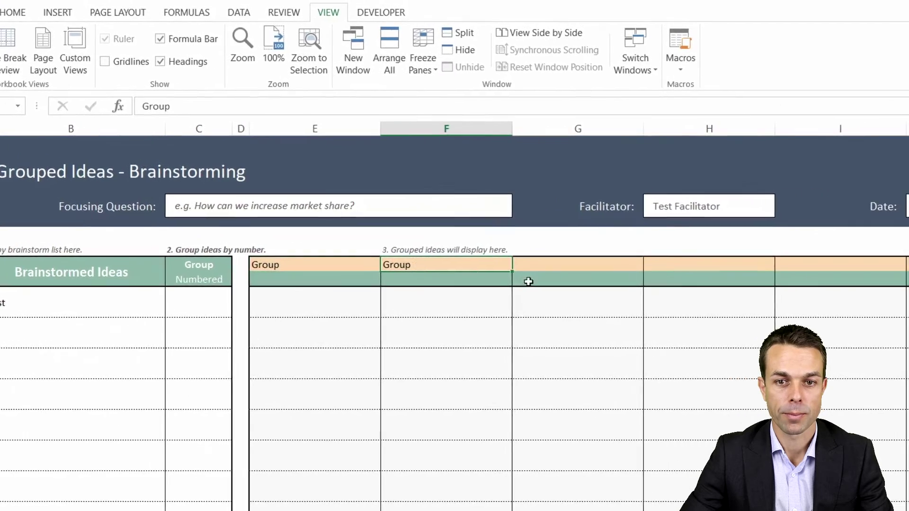
{"action": "left_click_drag", "start_coordinate": [488, 273], "coordinate": [886, 271]}
{"action": "left_click_drag", "start_coordinate": [801, 274], "coordinate": [801, 274]}
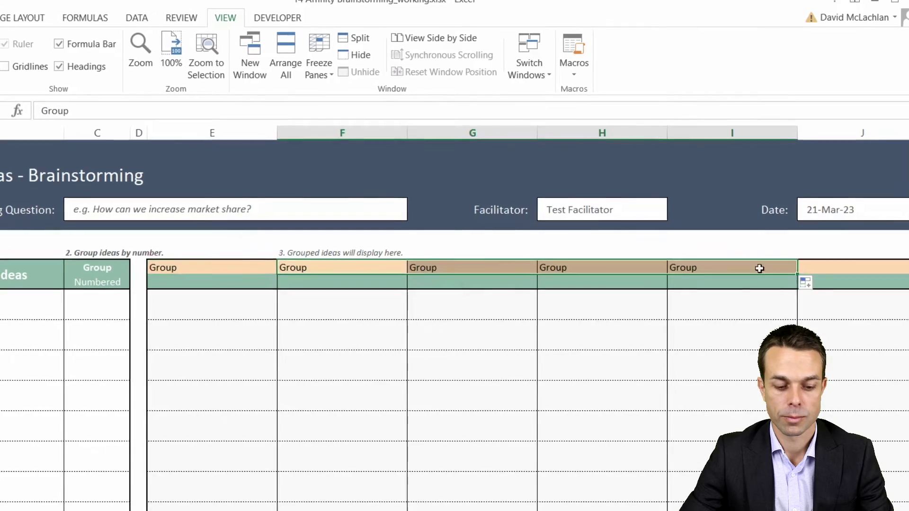
{"action": "left_click", "coordinate": [831, 269]}
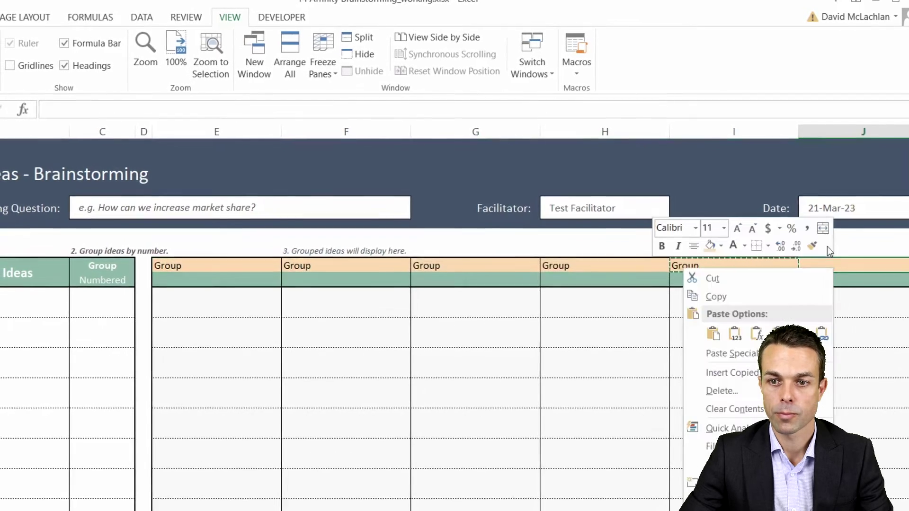
{"action": "left_click", "coordinate": [713, 333]}
{"action": "scroll", "coordinate": [806, 255], "scroll_direction": "right", "scroll_amount": 3}
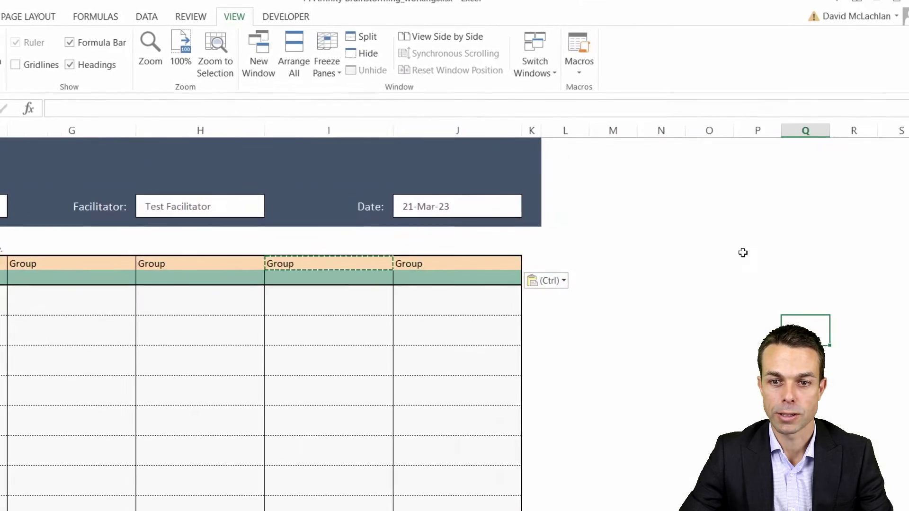
Centre the "Group" headings in E8:J8 both vertically and horizontally
{"action": "left_click", "coordinate": [505, 264]}
{"action": "key", "text": "shift+Left"}
{"action": "key", "text": "shift+Left"}
{"action": "key", "text": "shift+Left"}
{"action": "key", "text": "shift+Left"}
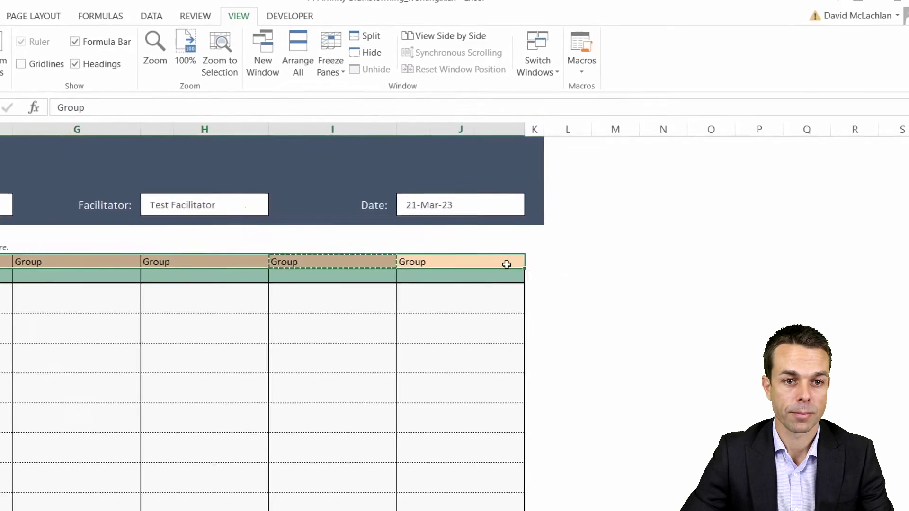
{"action": "key", "text": "shift+Left"}
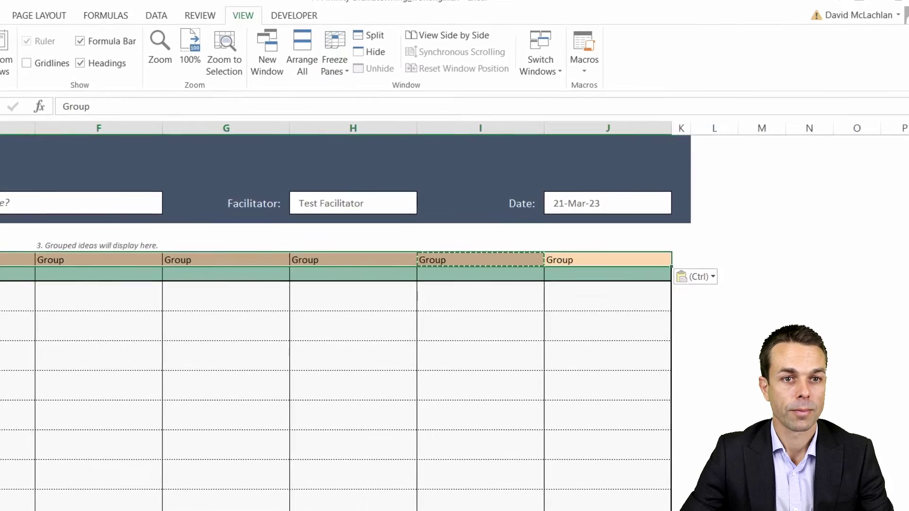
{"action": "key", "text": "alt+h"}
{"action": "left_click", "coordinate": [149, 41]}
{"action": "left_click", "coordinate": [148, 63]}
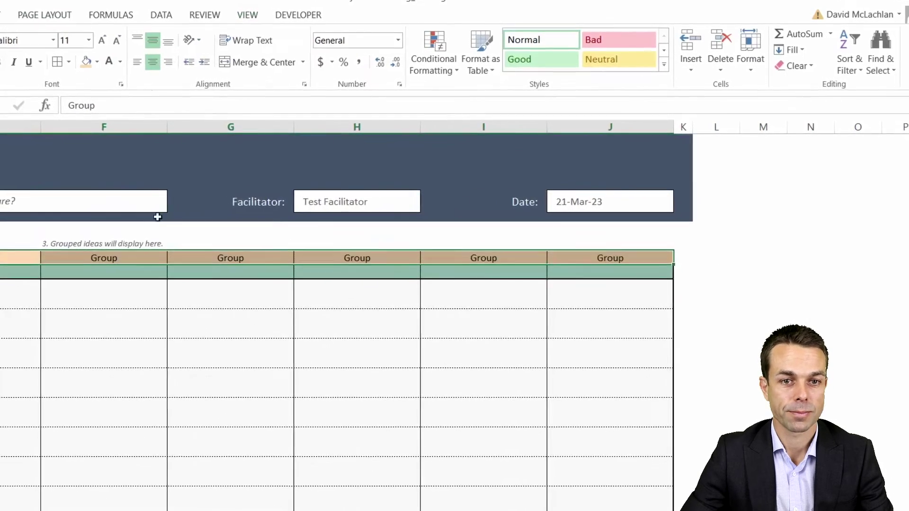
Make the "Group" headings in E8:J8 bold with grey text
{"action": "key", "text": "ctrl+b"}
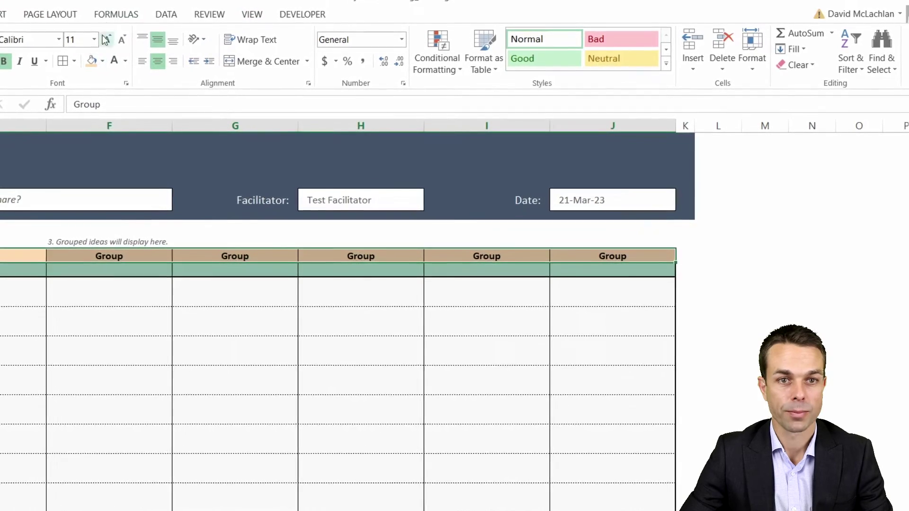
{"action": "left_click", "coordinate": [125, 60]}
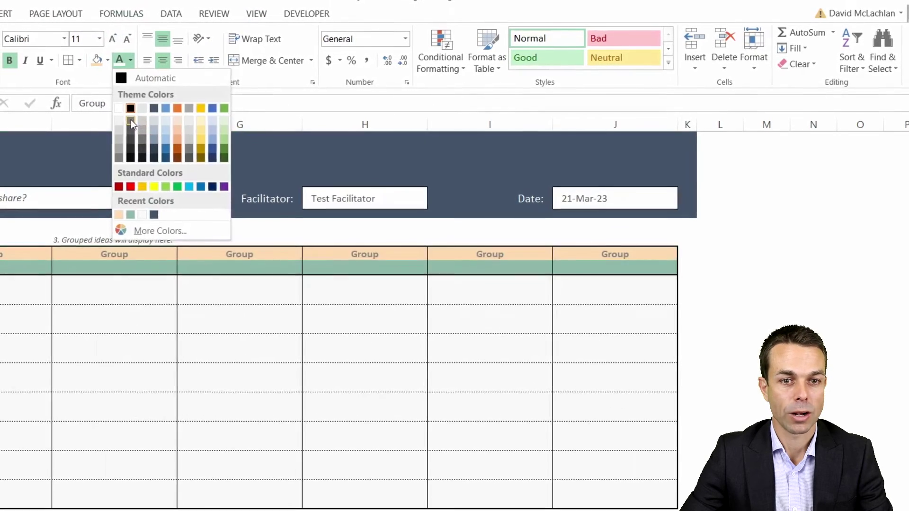
{"action": "left_click", "coordinate": [131, 121]}
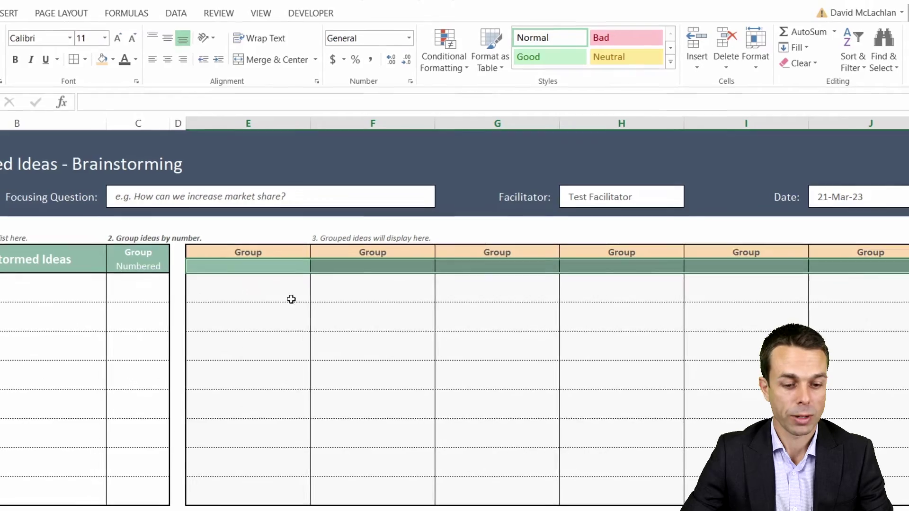
Enter the group numbers 1, 2 and 3 in cells E9, F9 and G9
{"action": "left_click", "coordinate": [264, 260]}
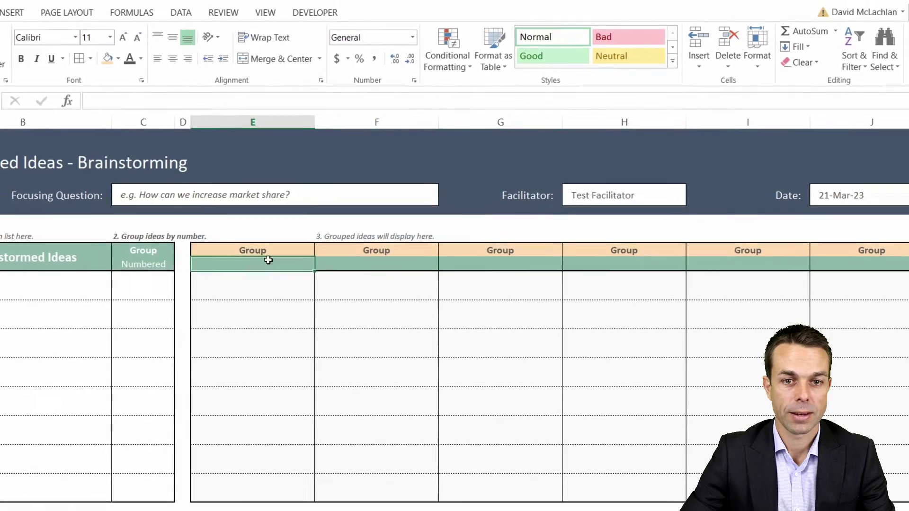
{"action": "type", "text": "1"}
{"action": "left_click", "coordinate": [359, 266]}
{"action": "type", "text": "2"}
{"action": "left_click", "coordinate": [517, 262]}
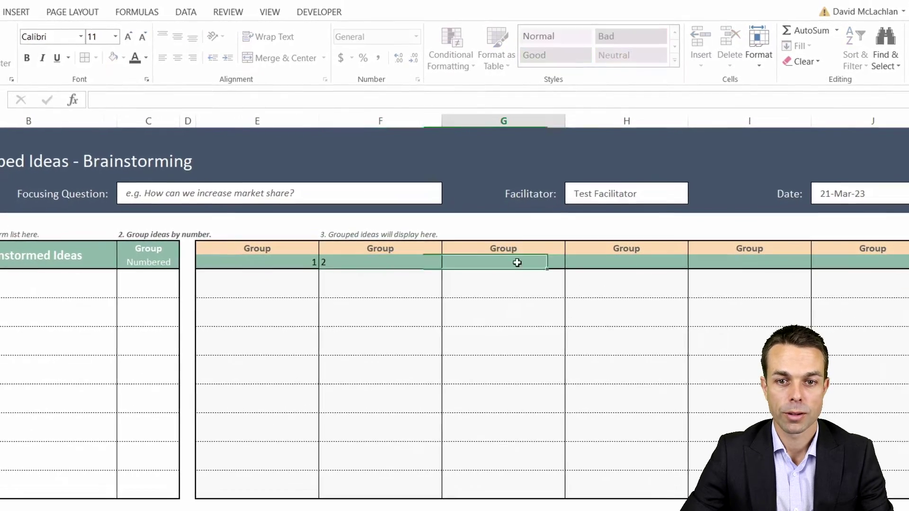
{"action": "type", "text": "3"}
{"action": "left_click", "coordinate": [639, 263]}
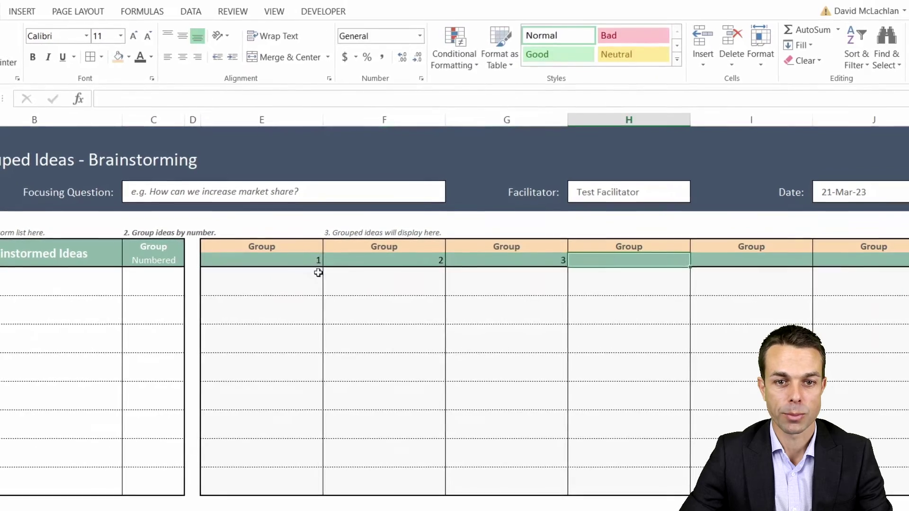
Centre the group numbers in E9:G9 and format them as white, bold, size 12 text
{"action": "left_click_drag", "start_coordinate": [315, 261], "coordinate": [504, 259]}
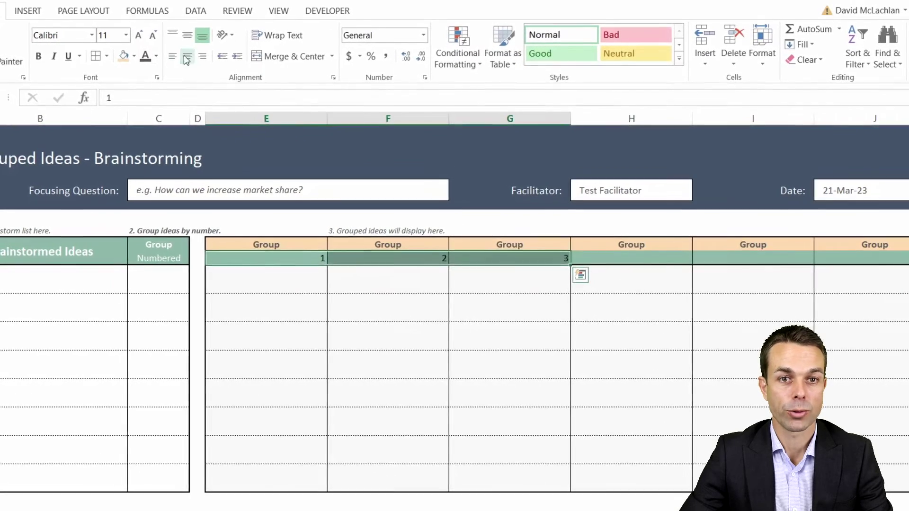
{"action": "left_click", "coordinate": [186, 57]}
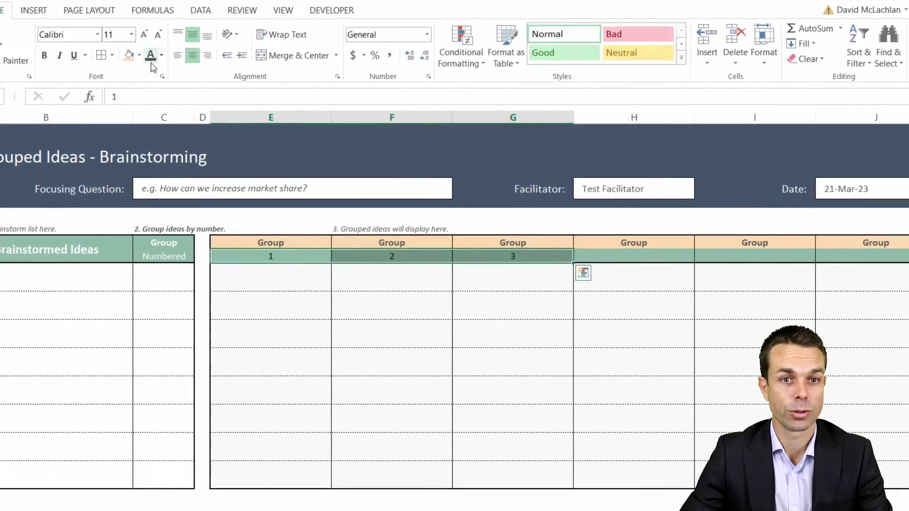
{"action": "left_click", "coordinate": [162, 55]}
{"action": "left_click", "coordinate": [156, 97]}
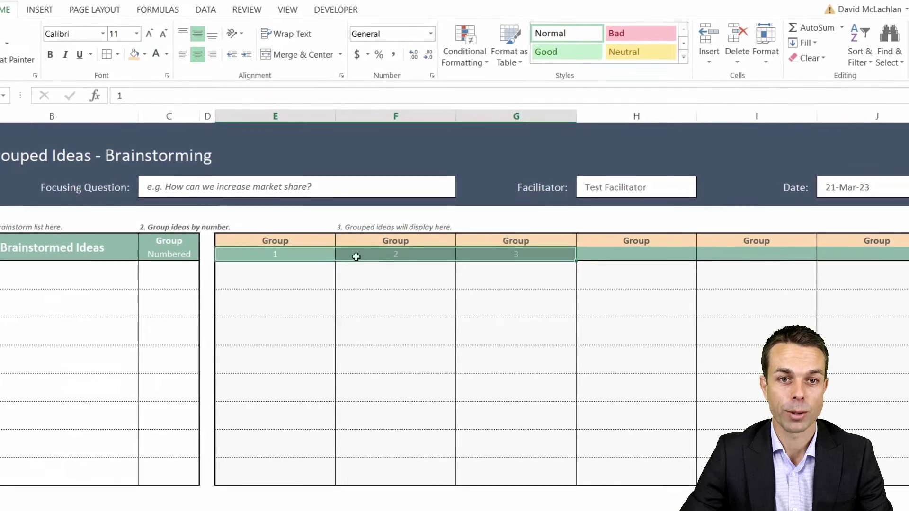
{"action": "left_click", "coordinate": [149, 34]}
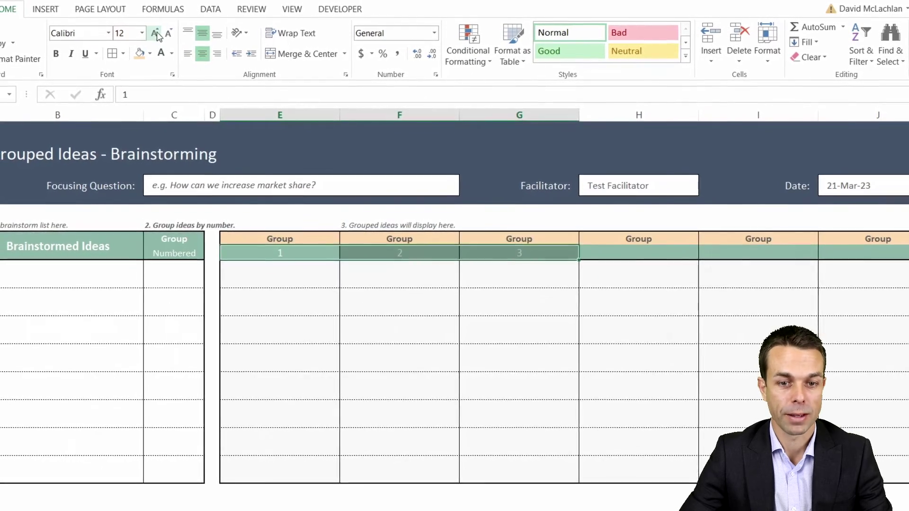
{"action": "left_click", "coordinate": [393, 296]}
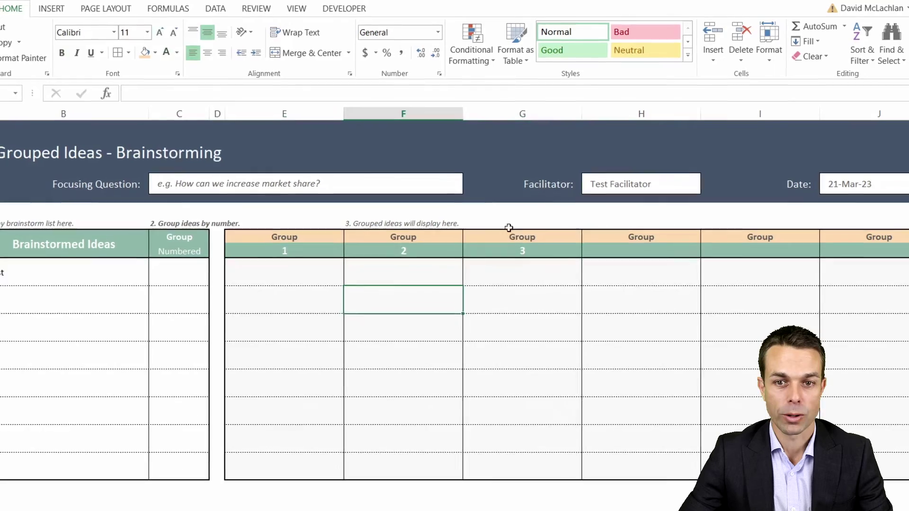
Continue the group numbers with 4, 5 and 6 in H9:J9 in the same format, and open the border options for E8:J9
{"action": "left_click", "coordinate": [445, 250]}
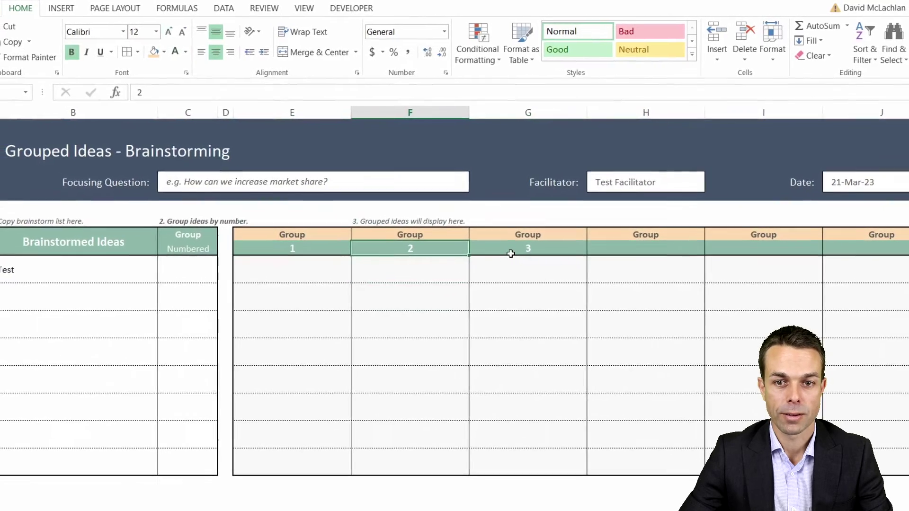
{"action": "left_click_drag", "start_coordinate": [510, 253], "coordinate": [829, 250]}
{"action": "key", "text": "ctrl+z"}
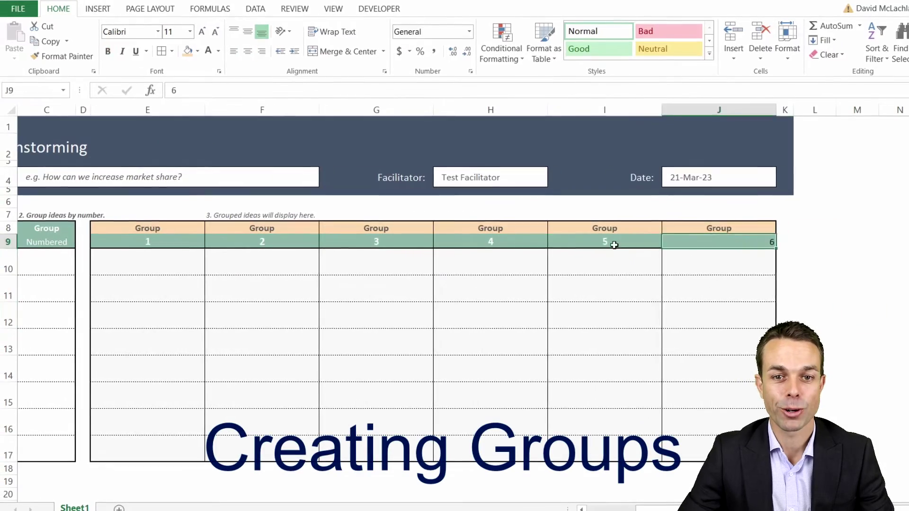
{"action": "right_click", "coordinate": [690, 242]}
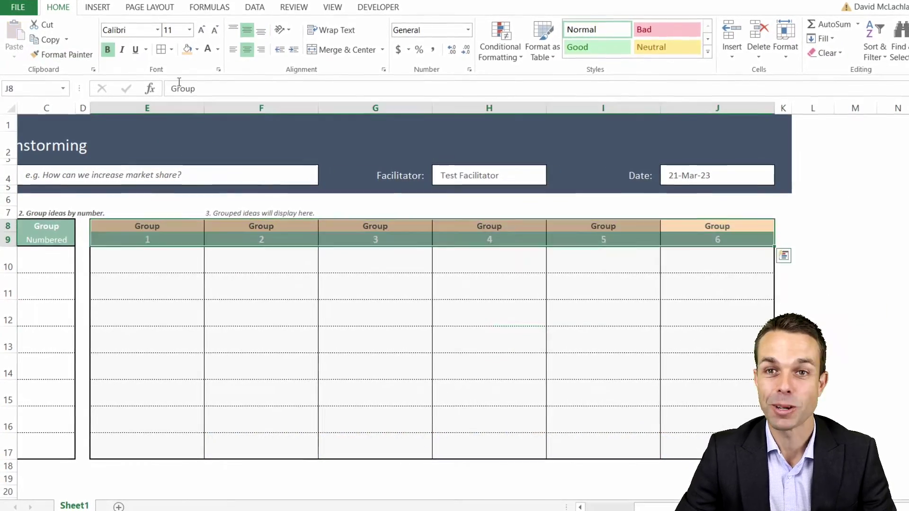
{"action": "left_click", "coordinate": [171, 49]}
Name the cell range under "Brainstormed Ideas", from B10 down to B17, "idea"
{"action": "scroll", "coordinate": [478, 232], "scroll_direction": "left", "scroll_amount": 2}
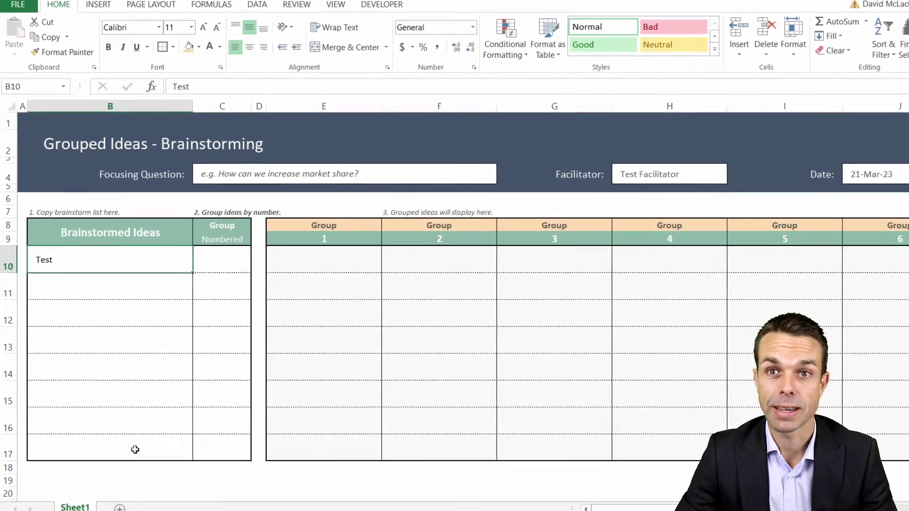
{"action": "left_click", "coordinate": [149, 497], "text": "shift"}
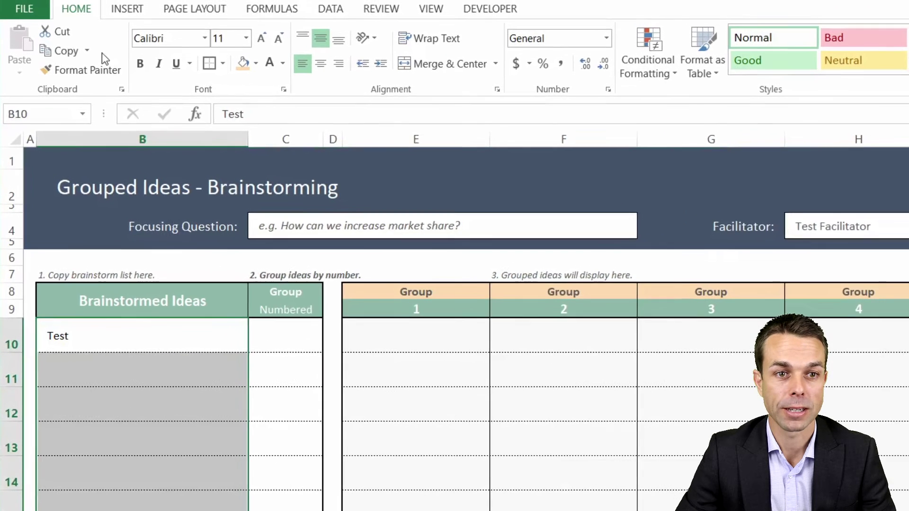
{"action": "left_click", "coordinate": [52, 112]}
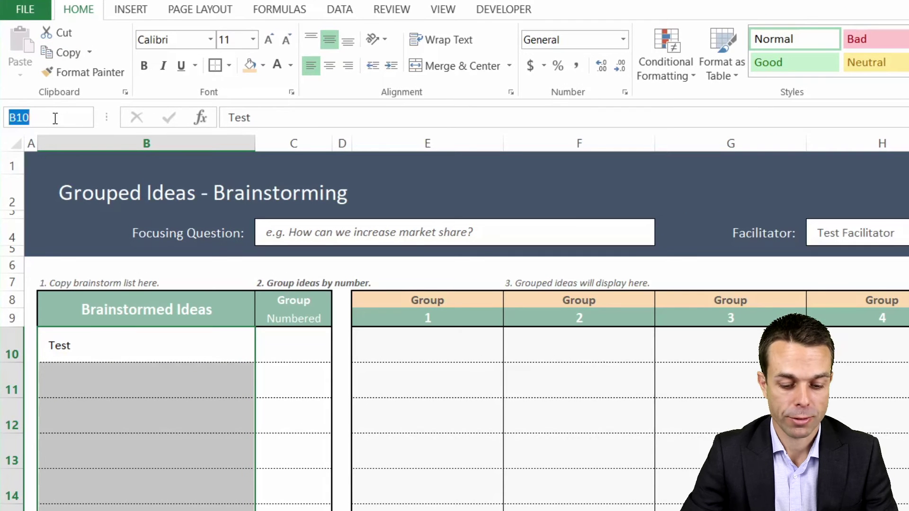
{"action": "type", "text": "idea"}
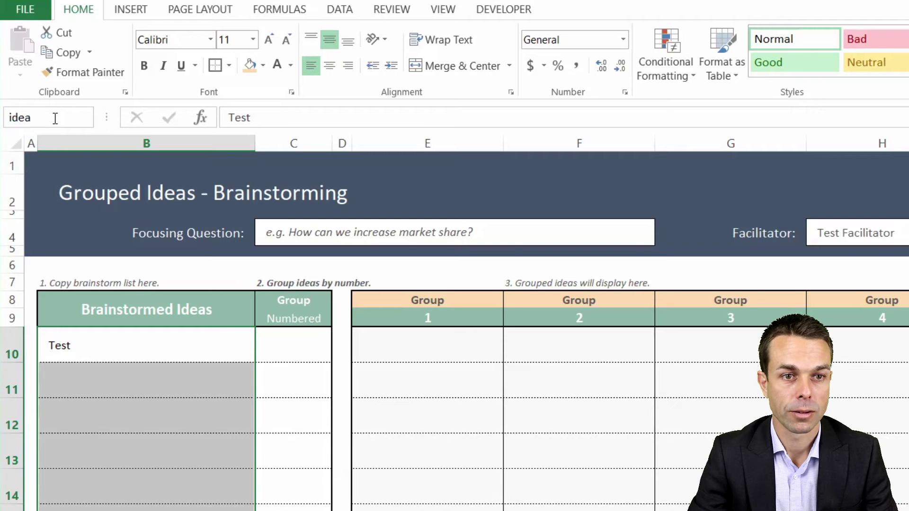
{"action": "key", "text": "Return"}
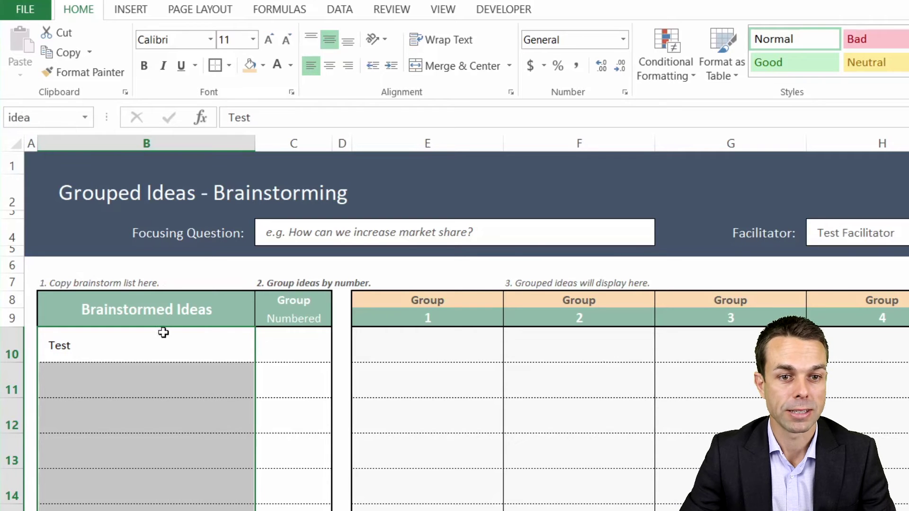
Name the cell range under the "Group Numbered" heading, from C10 down, "group"
{"action": "left_click", "coordinate": [286, 351]}
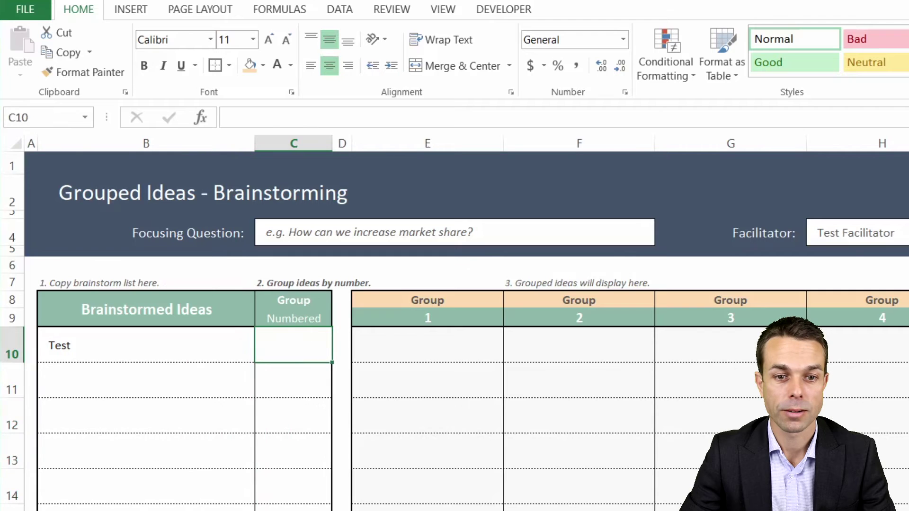
{"action": "left_click_drag", "start_coordinate": [285, 352], "coordinate": [294, 509]}
{"action": "left_click", "coordinate": [52, 117]}
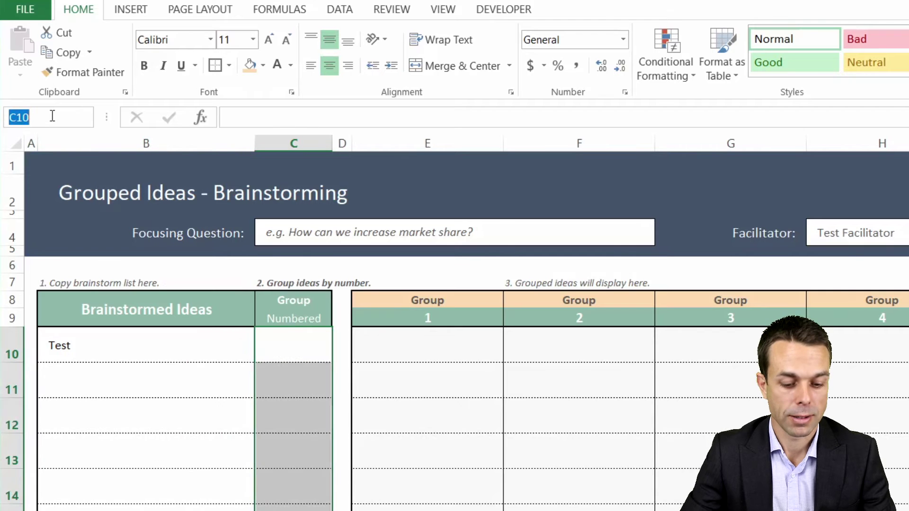
{"action": "type", "text": "group"}
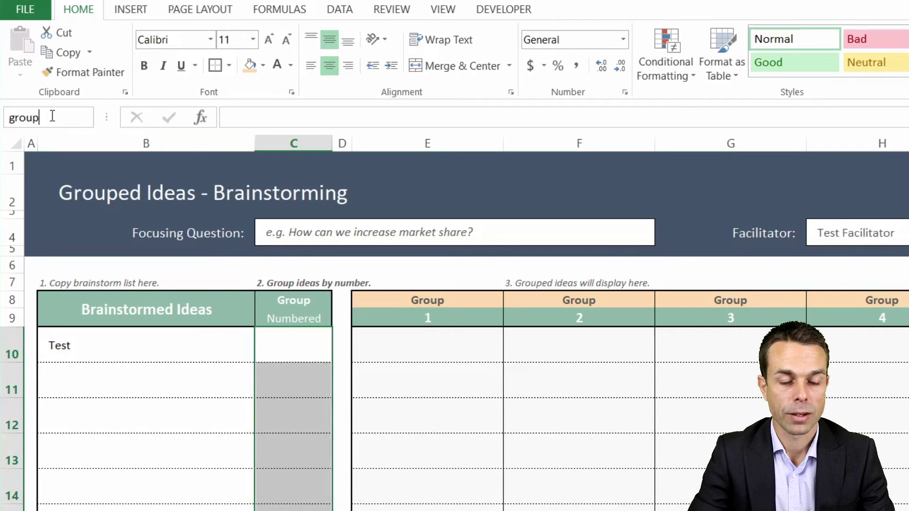
{"action": "key", "text": "Return"}
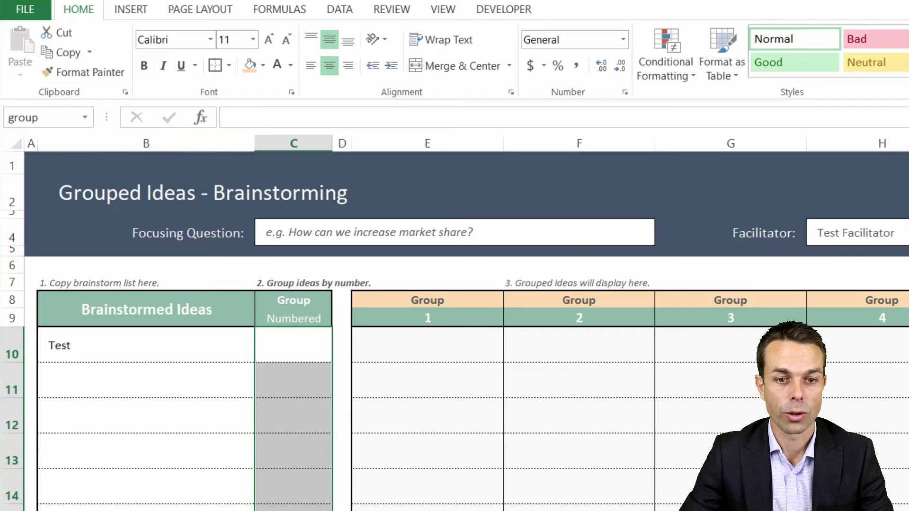
{"action": "left_click", "coordinate": [172, 351]}
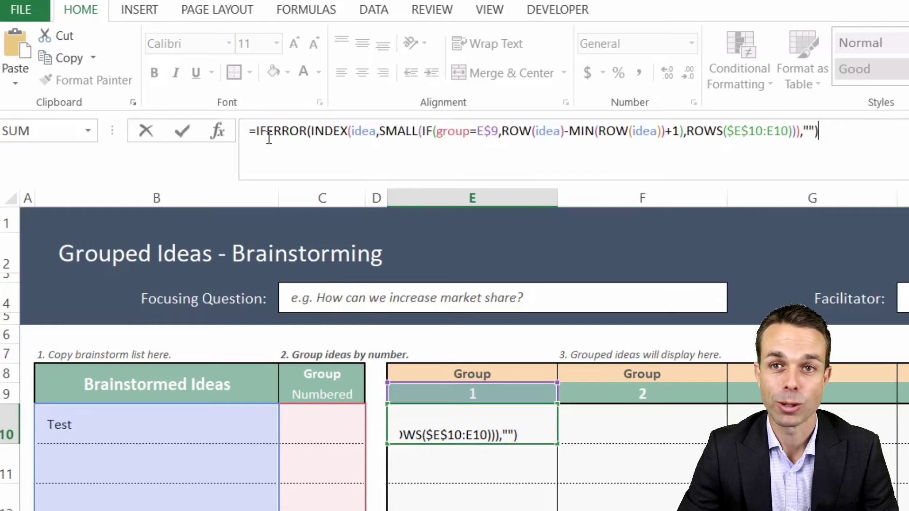
Examine the IFERROR, INDEX, SMALL, IF, ROW, MIN and ROWS parts of the grouping formula in E10
{"action": "double_click", "coordinate": [284, 132]}
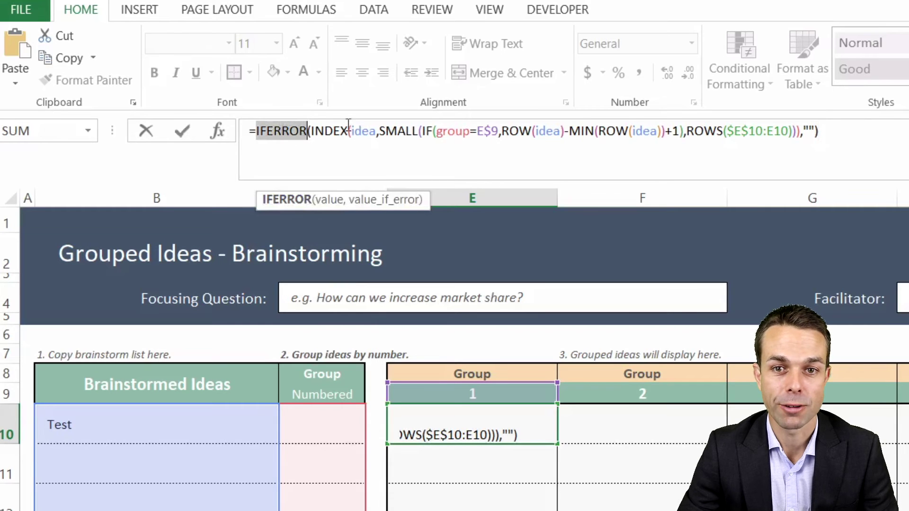
{"action": "double_click", "coordinate": [808, 132]}
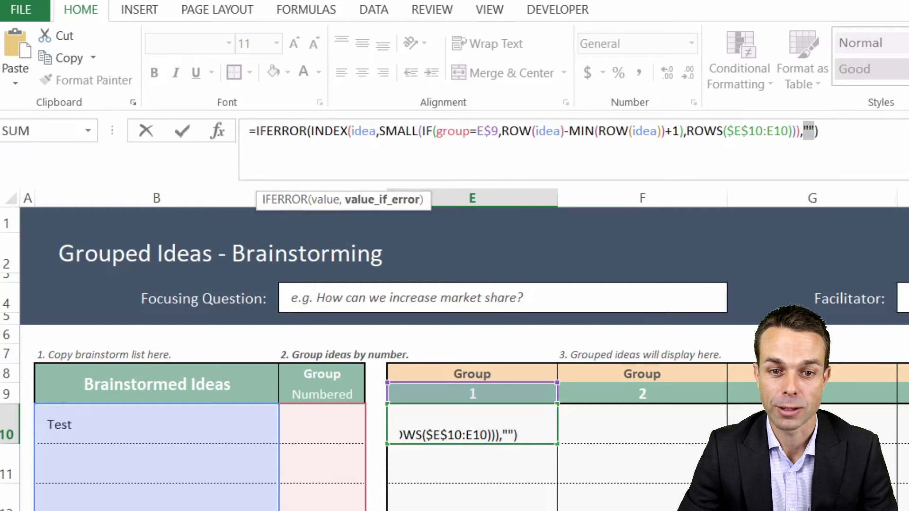
{"action": "left_click", "coordinate": [333, 127]}
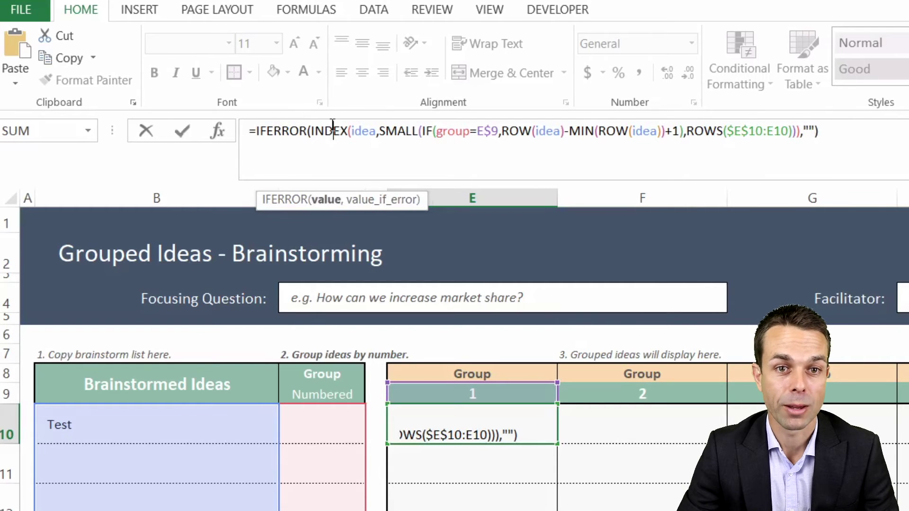
{"action": "double_click", "coordinate": [333, 126]}
{"action": "left_click", "coordinate": [370, 131]}
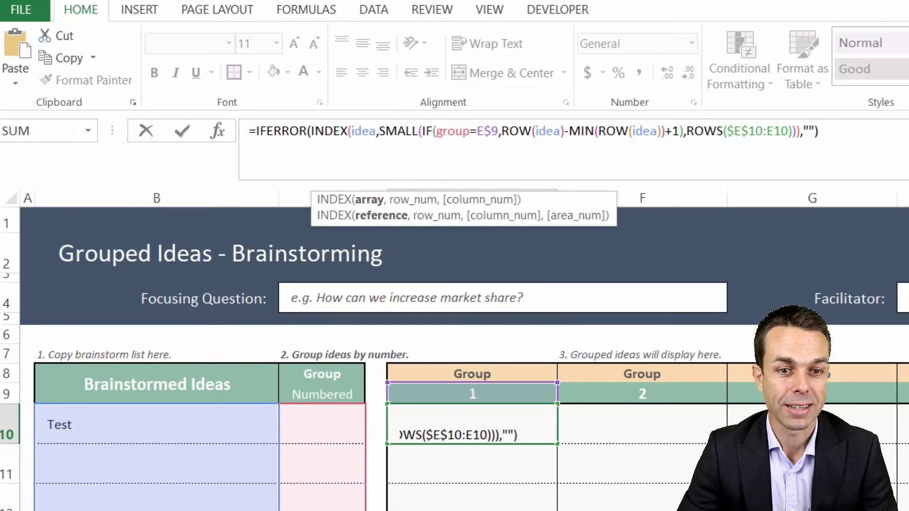
{"action": "key", "text": "Right"}
{"action": "key", "text": "Right"}
{"action": "key", "text": "Right"}
{"action": "key", "text": "Right"}
{"action": "key", "text": "Right"}
{"action": "key", "text": "Right"}
{"action": "key", "text": "Right"}
{"action": "key", "text": "Right"}
{"action": "key", "text": "Right"}
{"action": "key", "text": "Right"}
{"action": "key", "text": "Right"}
{"action": "key", "text": "Right"}
{"action": "key", "text": "Right"}
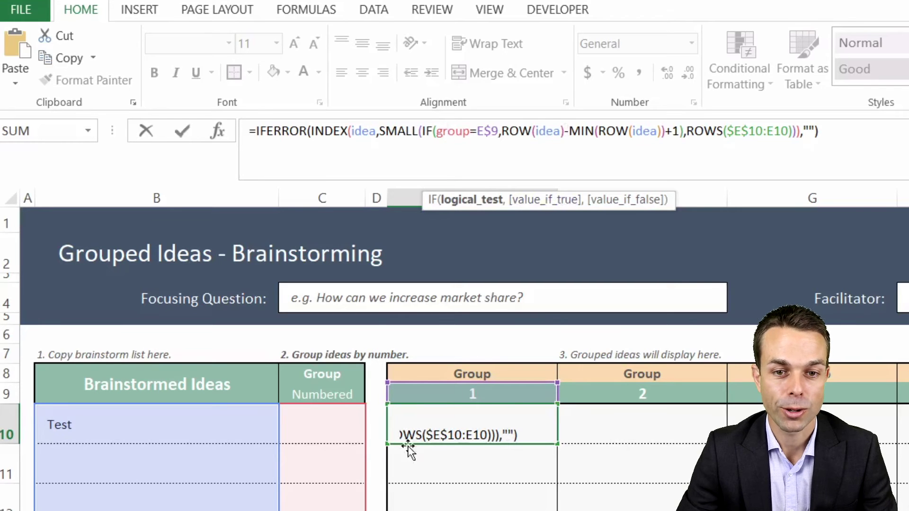
{"action": "left_click", "coordinate": [596, 146]}
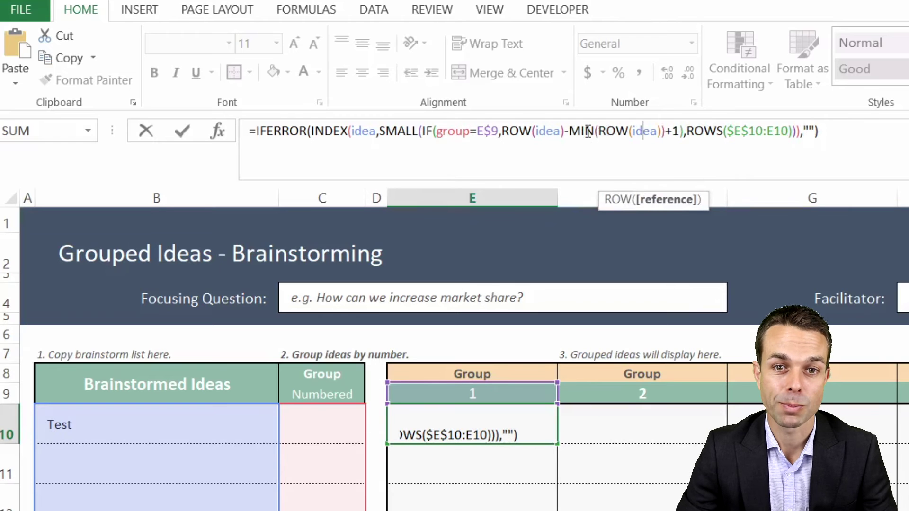
{"action": "left_click", "coordinate": [606, 130]}
{"action": "left_click", "coordinate": [699, 131]}
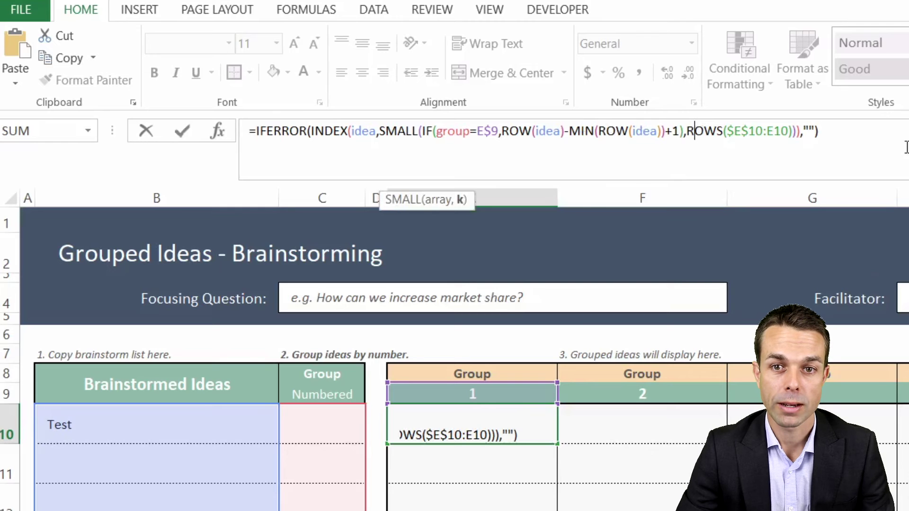
Commit the E10 grouping formula as an array formula and assign group 1 to the "Test" idea in C10
{"action": "left_click", "coordinate": [876, 140]}
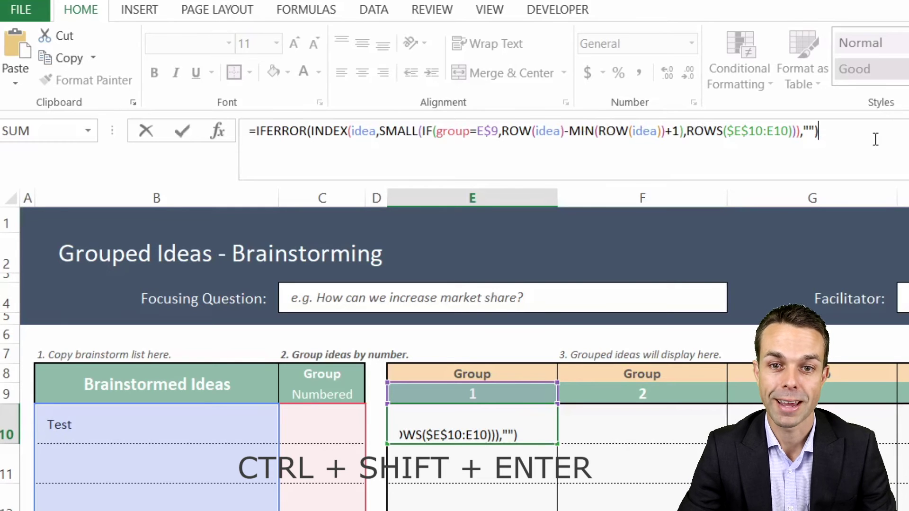
{"action": "key", "text": "ctrl+shift+Return"}
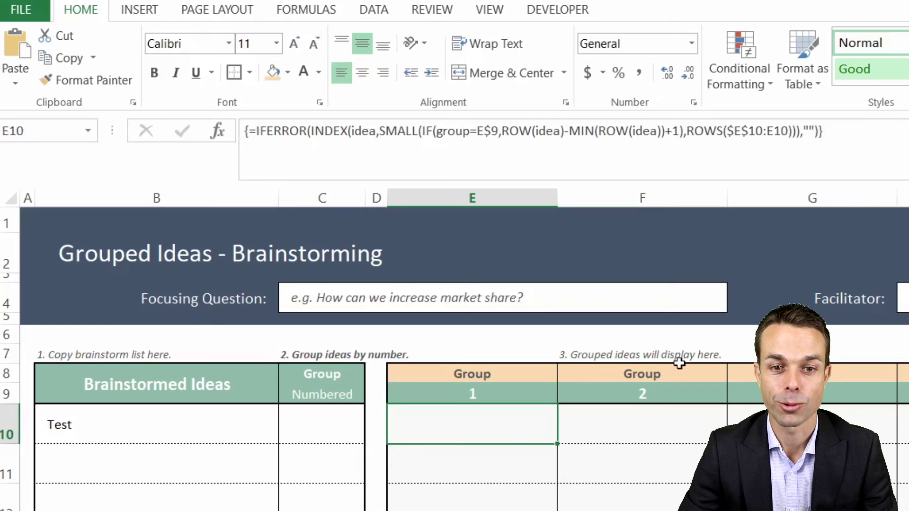
{"action": "left_click", "coordinate": [311, 424]}
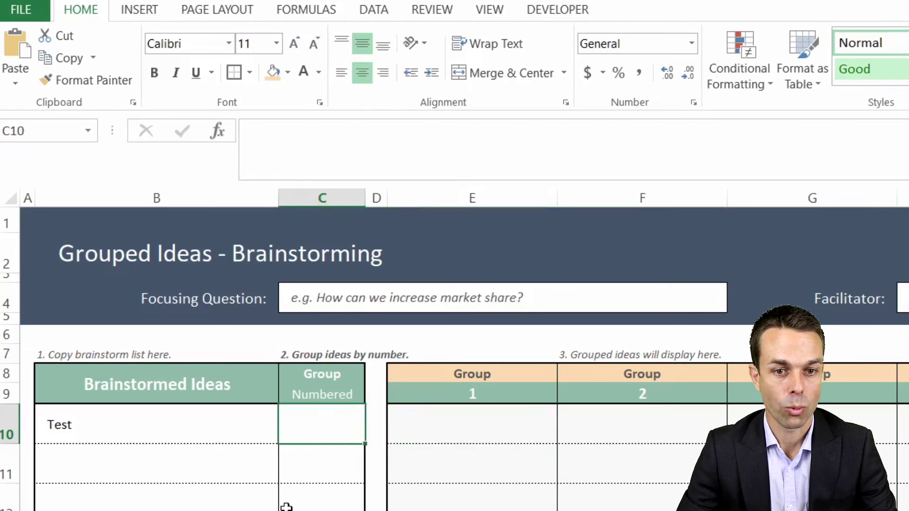
{"action": "type", "text": "1"}
{"action": "left_click", "coordinate": [193, 476]}
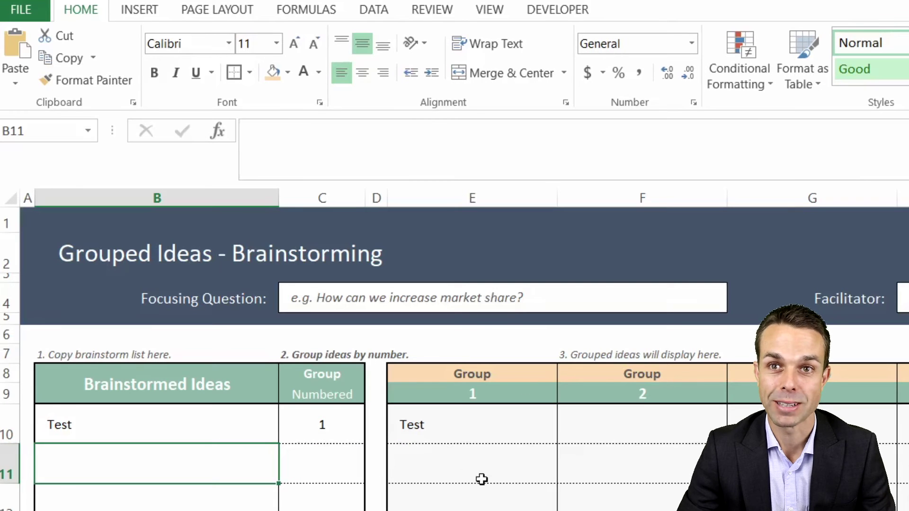
Fill the array formula from E10 across to J10 and down to row 17
{"action": "left_click", "coordinate": [474, 430]}
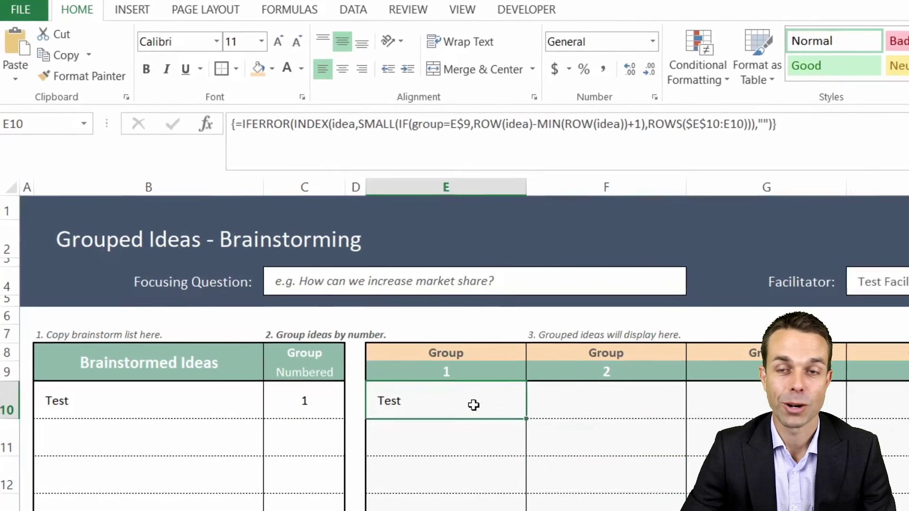
{"action": "left_click_drag", "start_coordinate": [526, 418], "coordinate": [908, 412]}
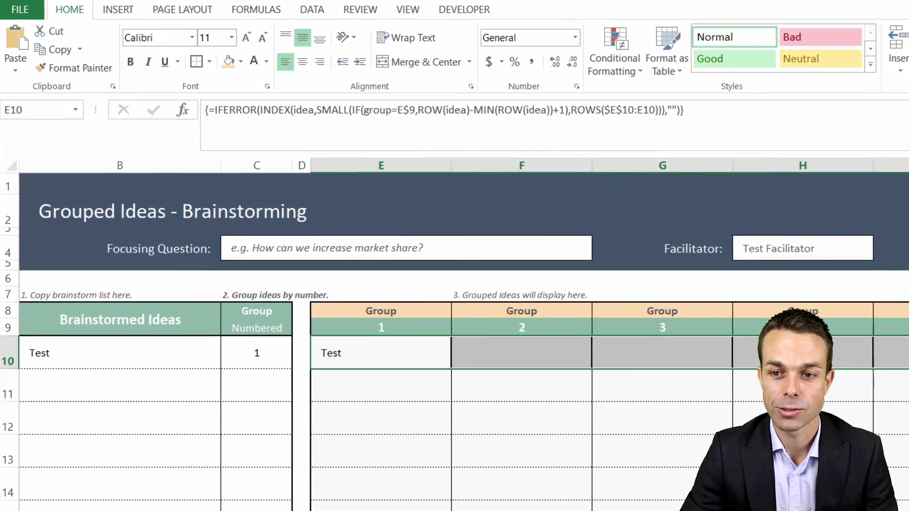
{"action": "scroll", "coordinate": [464, 336], "scroll_direction": "right", "scroll_amount": 1}
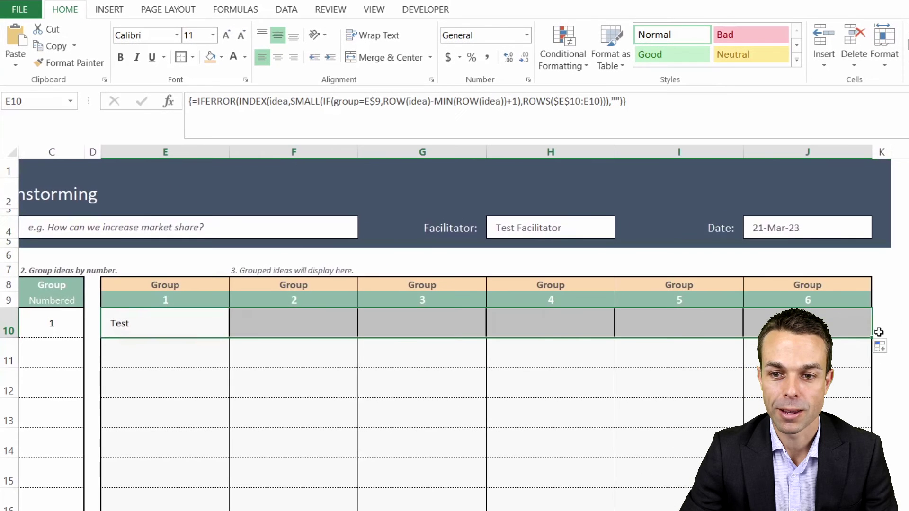
{"action": "left_click_drag", "start_coordinate": [871, 337], "coordinate": [474, 326]}
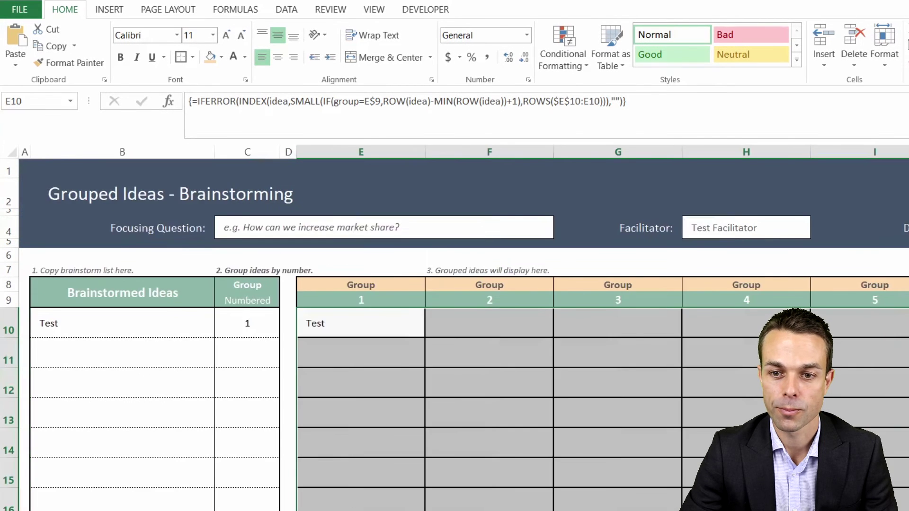
{"action": "left_click", "coordinate": [400, 356]}
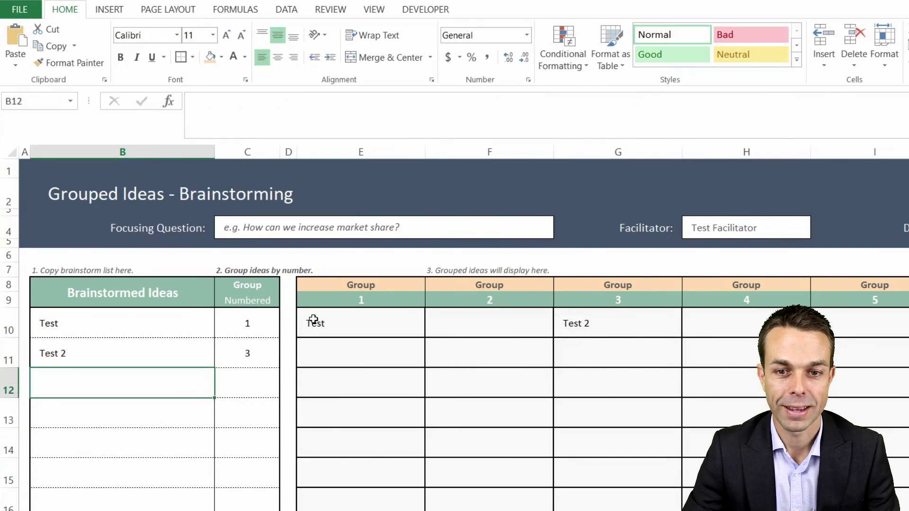
Give E10:J17 dotted inner horizontal borders and thin solid inner vertical borders
{"action": "left_click_drag", "start_coordinate": [313, 319], "coordinate": [871, 502]}
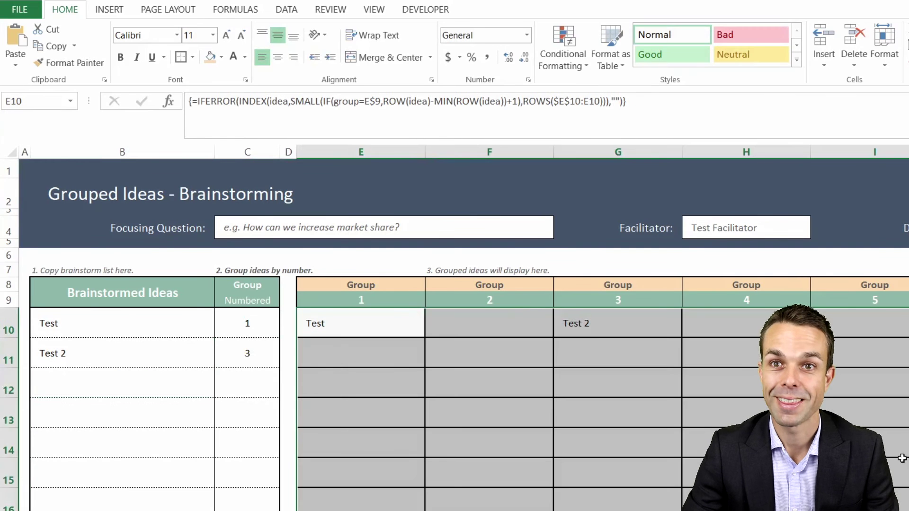
{"action": "left_click", "coordinate": [192, 57]}
{"action": "left_click", "coordinate": [209, 436]}
{"action": "left_click", "coordinate": [522, 272]}
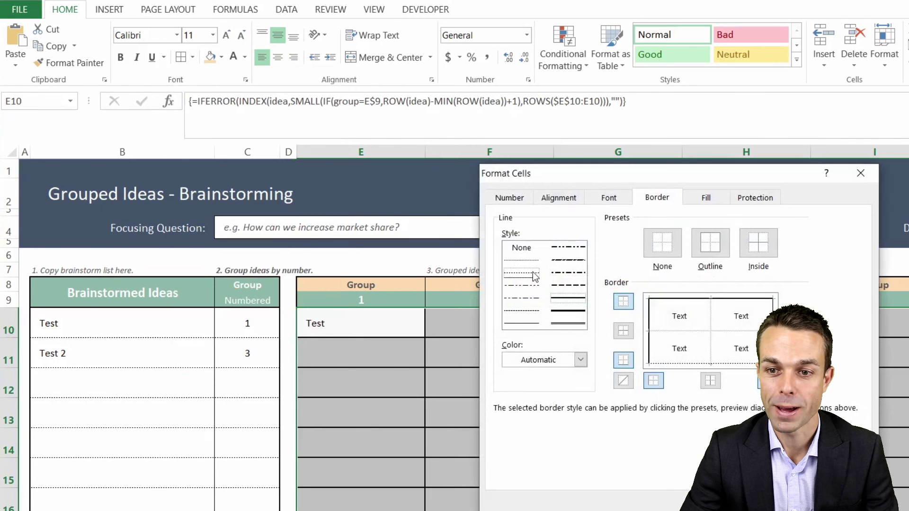
{"action": "left_click", "coordinate": [694, 332]}
{"action": "left_click", "coordinate": [531, 324]}
{"action": "left_click", "coordinate": [712, 335]}
{"action": "left_click", "coordinate": [776, 509]}
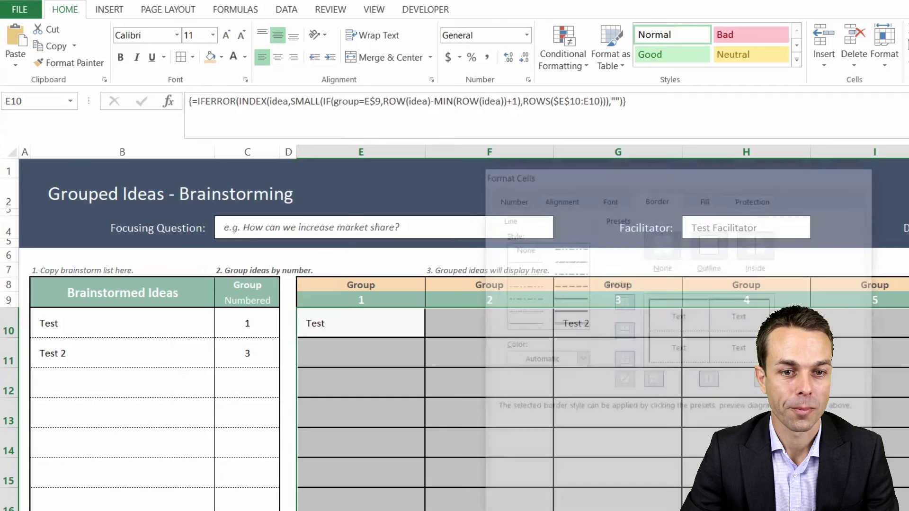
{"action": "left_click", "coordinate": [655, 434]}
Apply a thick box border around the whole groups table, E8:J17
{"action": "left_click", "coordinate": [416, 510]}
{"action": "left_click_drag", "start_coordinate": [470, 506], "coordinate": [908, 285]}
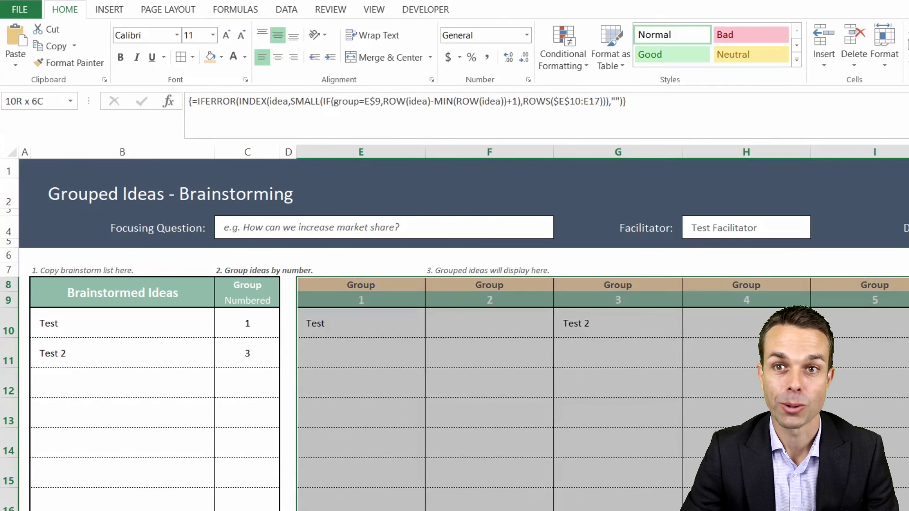
{"action": "left_click", "coordinate": [192, 57]}
{"action": "left_click", "coordinate": [209, 219]}
{"action": "left_click", "coordinate": [495, 402]}
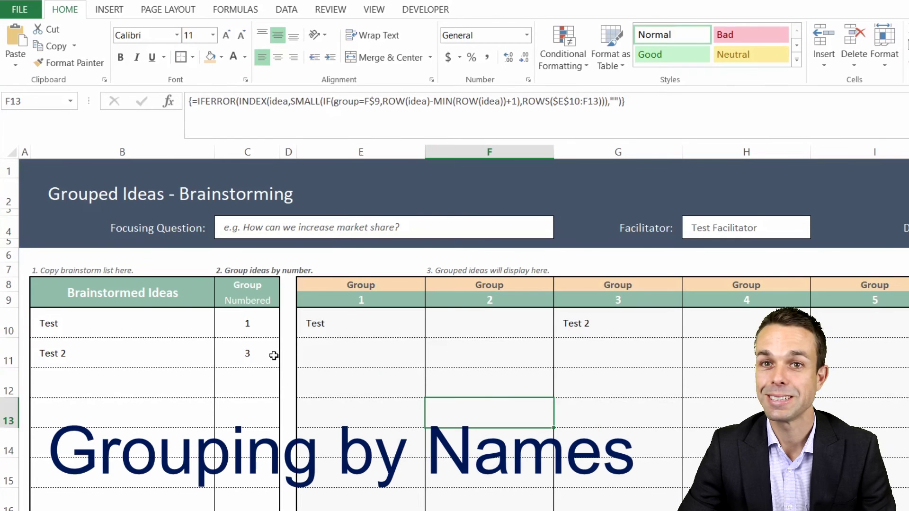
Replace the group numbers in C10 and C11 with two people's first names
{"action": "left_click", "coordinate": [251, 320]}
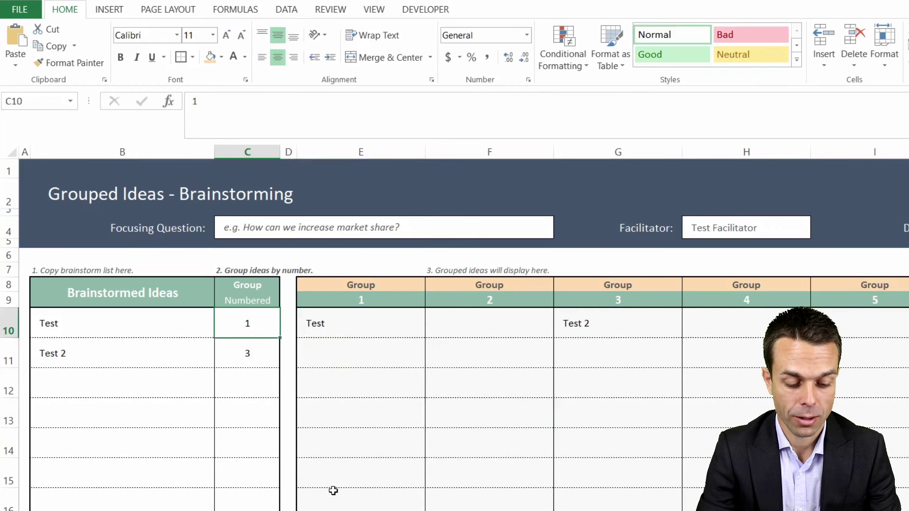
{"action": "type", "text": "Bil"}
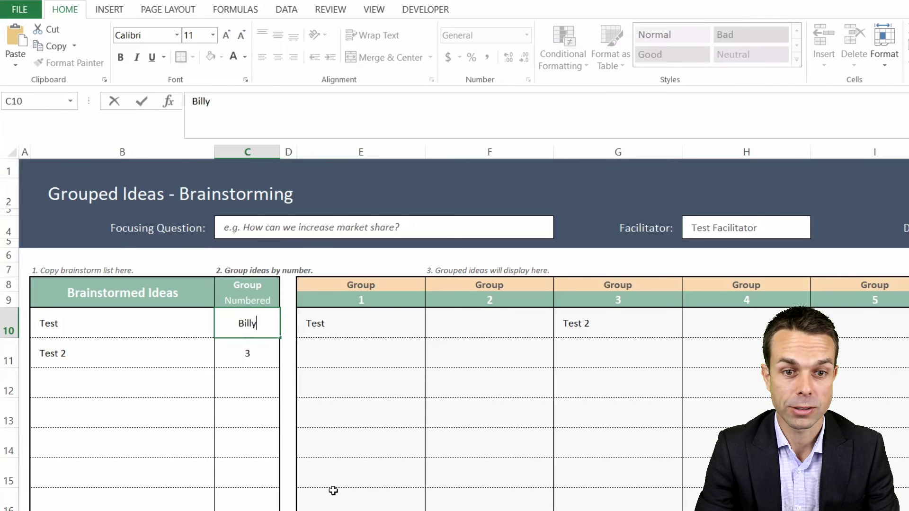
{"action": "type", "text": "ly"}
{"action": "key", "text": "Return"}
{"action": "type", "text": "J"}
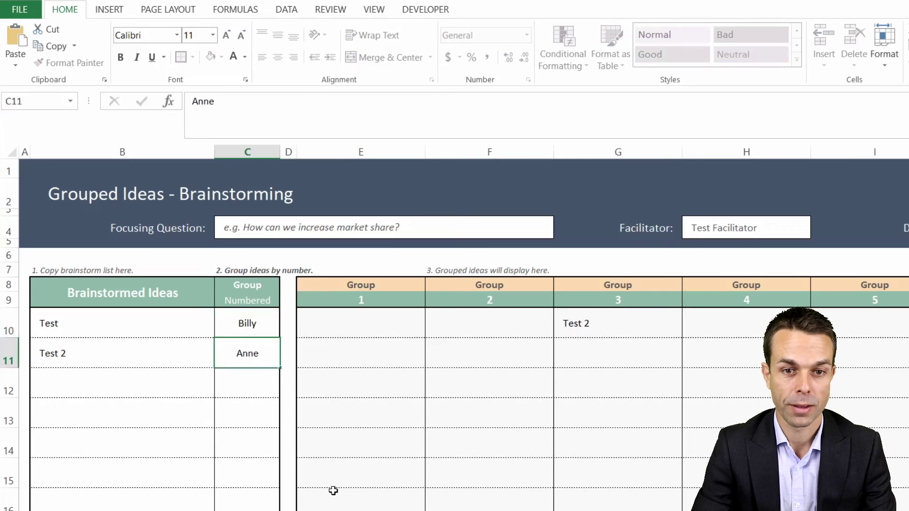
{"action": "key", "text": "Return"}
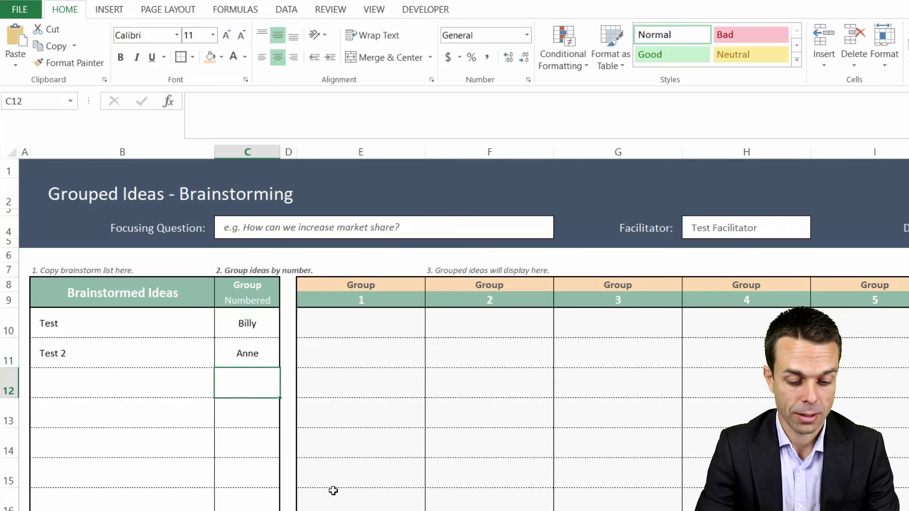
Enter a third person's first name in C12 and capitalize its initial letter
{"action": "type", "text": "michael"}
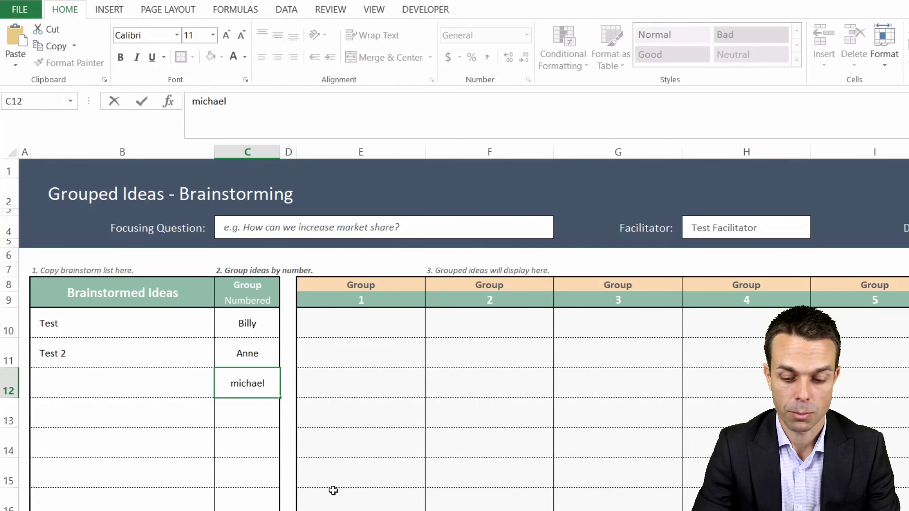
{"action": "left_click", "coordinate": [258, 436]}
{"action": "double_click", "coordinate": [232, 384]}
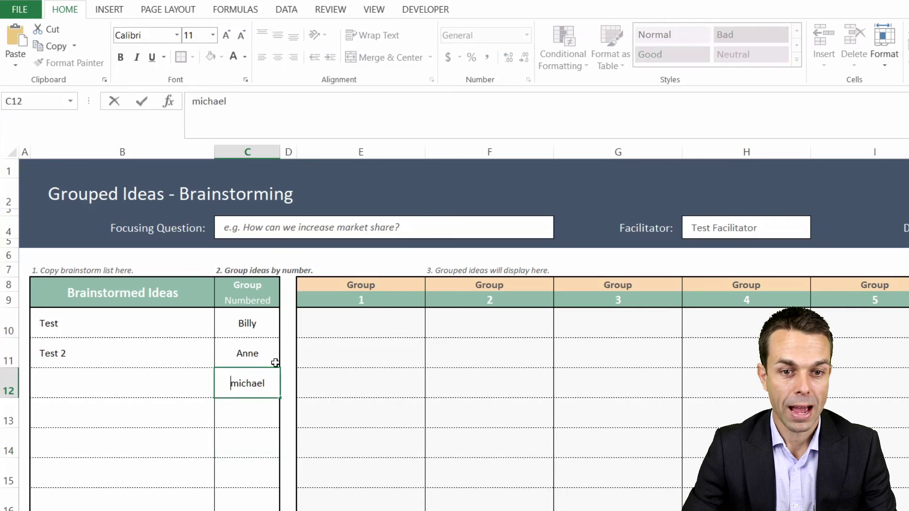
{"action": "key", "text": "Delete"}
{"action": "type", "text": "M"}
{"action": "key", "text": "Return"}
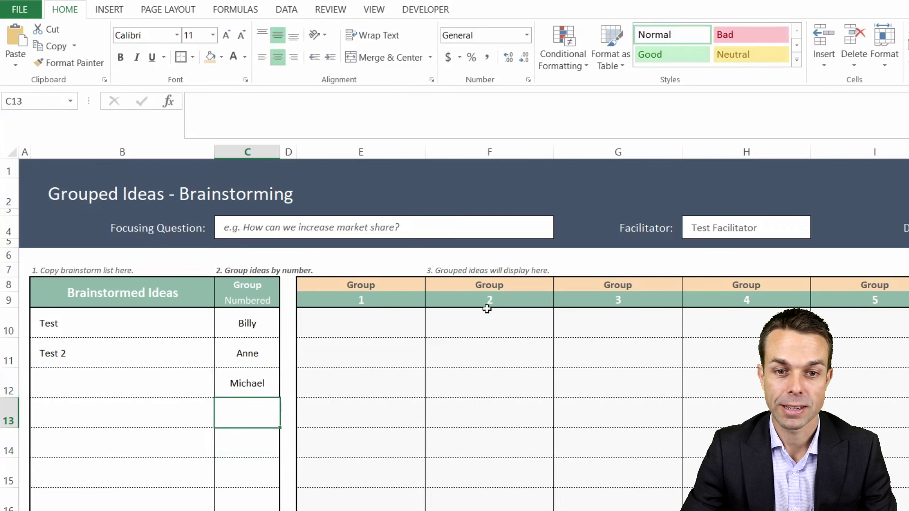
Replace the group numbers in headings E9, F9 and G9 with the three first names used in C10:C12, in the same order
{"action": "left_click", "coordinate": [386, 300]}
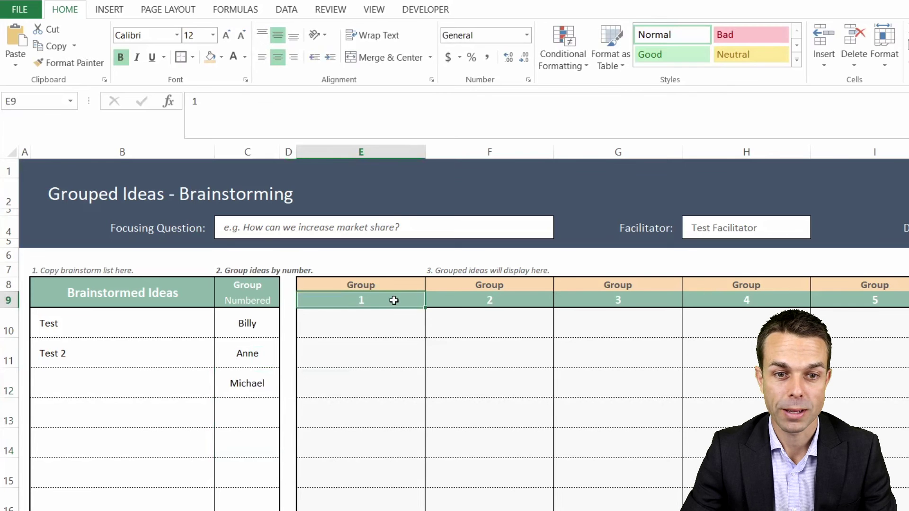
{"action": "type", "text": "Billy"}
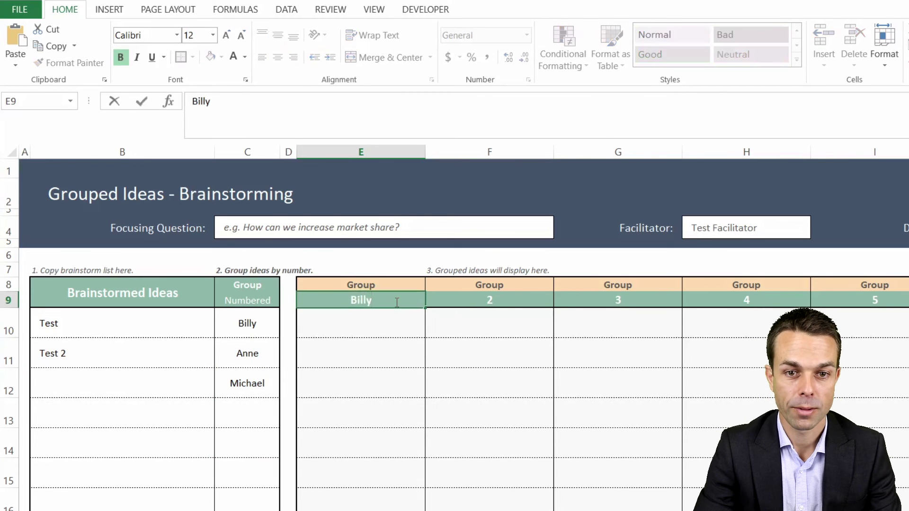
{"action": "key", "text": "Tab"}
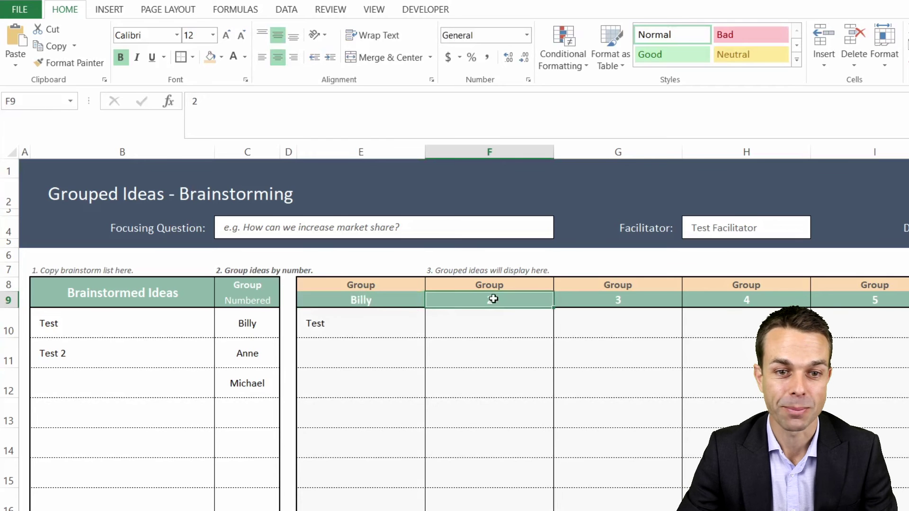
{"action": "type", "text": "Anne"}
{"action": "key", "text": "Return"}
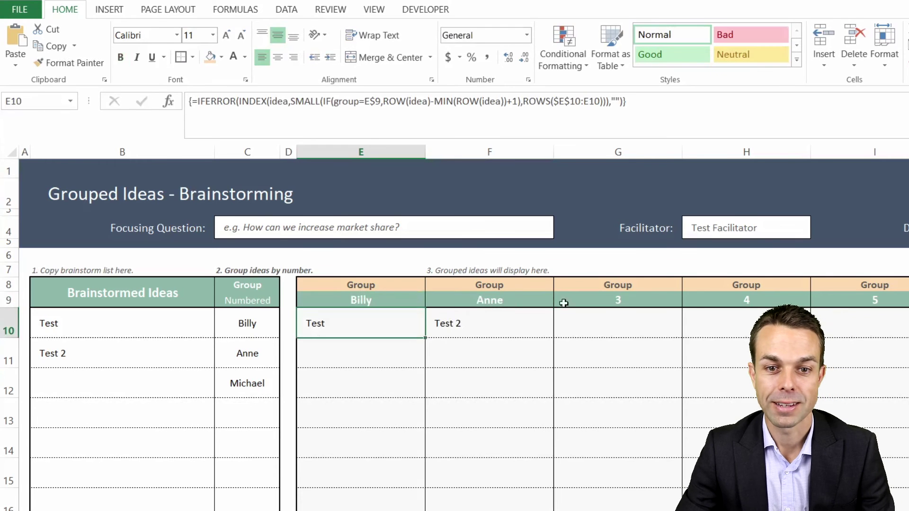
{"action": "left_click", "coordinate": [606, 300]}
{"action": "type", "text": "Michael"}
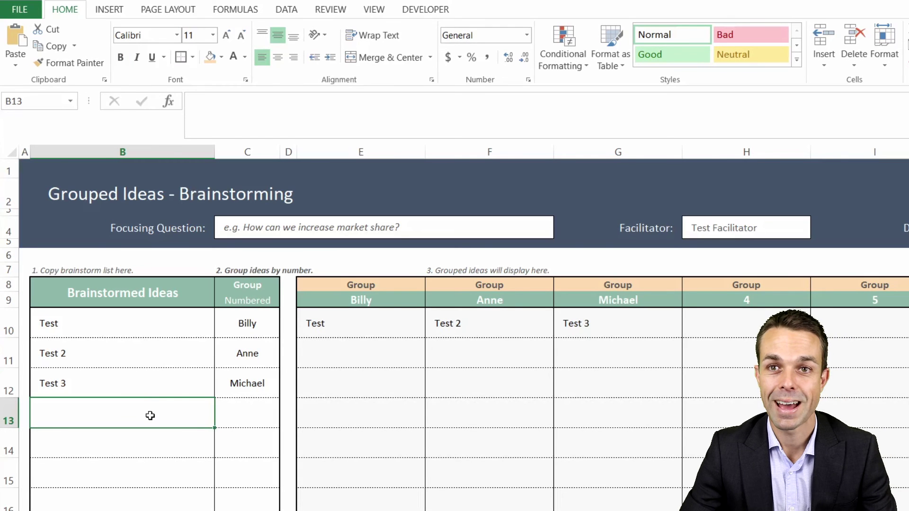
Add the ideas Extra, Items, To, Our and Table to the Brainstormed Ideas list in B13:B17
{"action": "type", "text": "Extra"}
{"action": "key", "text": "Return"}
{"action": "type", "text": "Items"}
{"action": "key", "text": "Return"}
{"action": "type", "text": "To"}
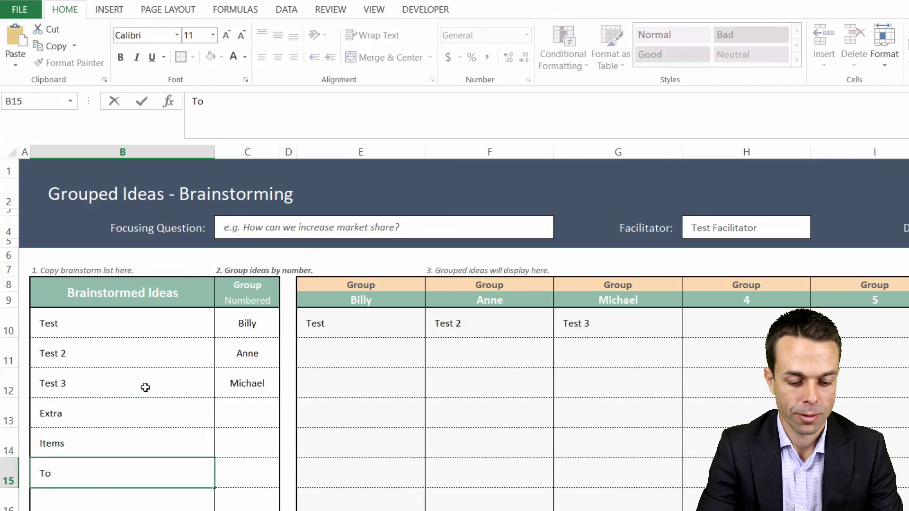
{"action": "key", "text": "Return"}
{"action": "type", "text": "Our"}
{"action": "key", "text": "Return"}
{"action": "type", "text": "Tab"}
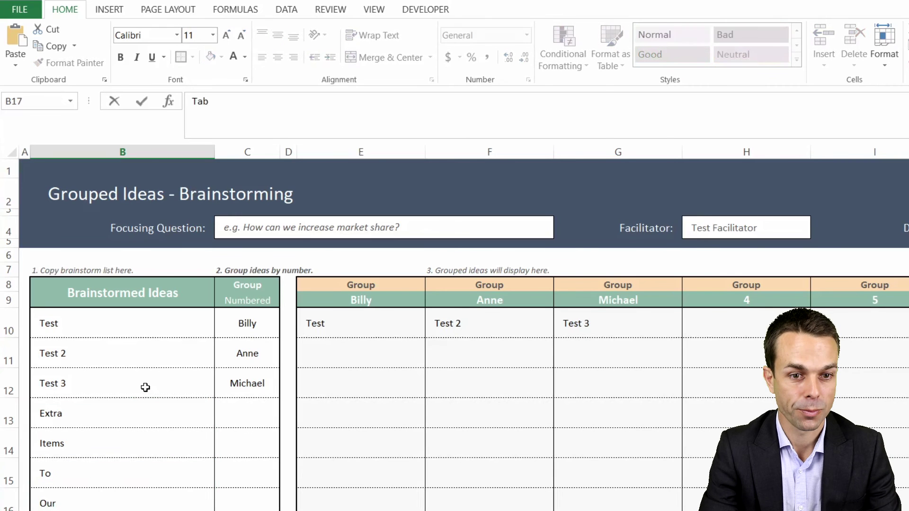
{"action": "key", "text": "Tab"}
Assign groups in C13:C17 by pasting the names from C10:C12 as values into C13:C15 and those from C14:C15 into C16:C17
{"action": "left_click_drag", "start_coordinate": [248, 330], "coordinate": [254, 382]}
{"action": "key", "text": "ctrl+c"}
{"action": "left_click", "coordinate": [249, 408]}
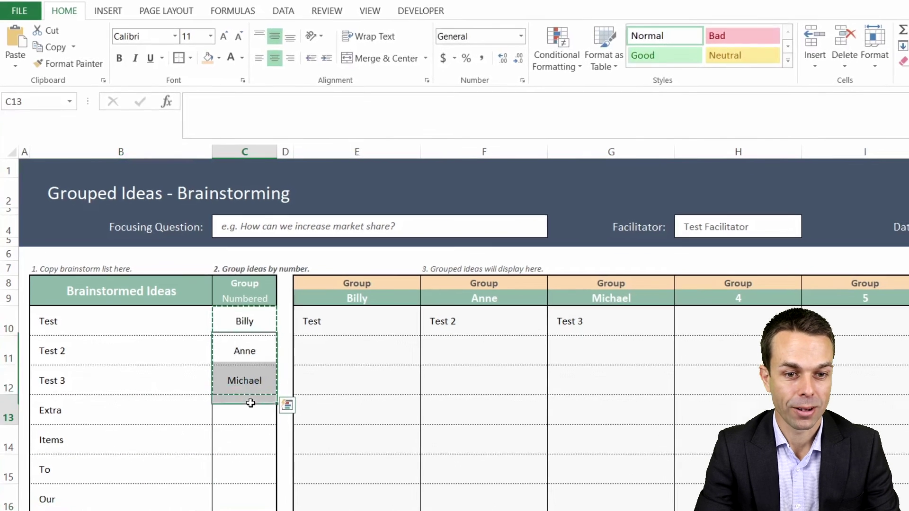
{"action": "right_click", "coordinate": [250, 407]}
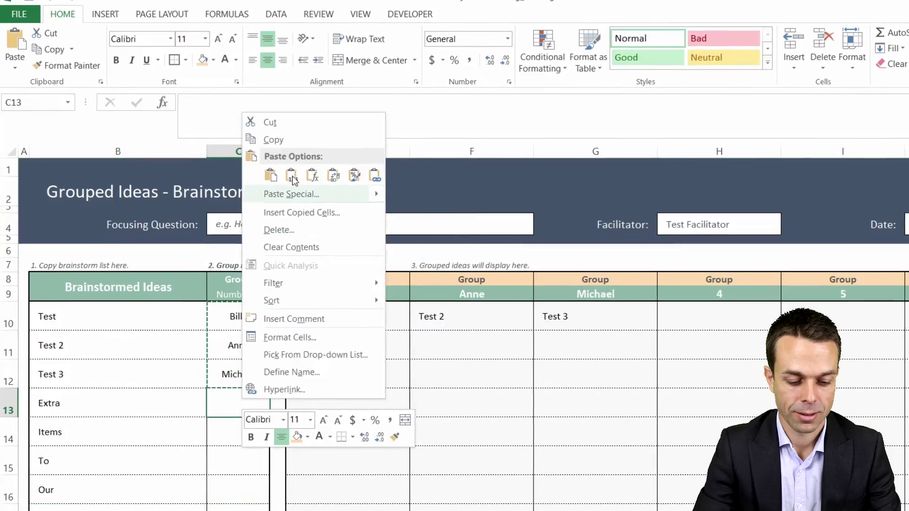
{"action": "left_click", "coordinate": [292, 178]}
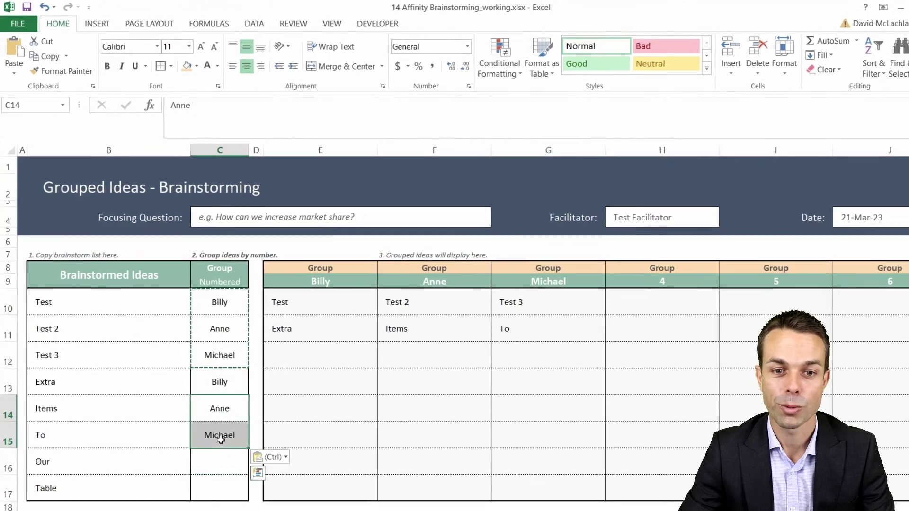
{"action": "right_click", "coordinate": [219, 471]}
{"action": "left_click", "coordinate": [259, 252]}
{"action": "left_click", "coordinate": [128, 351]}
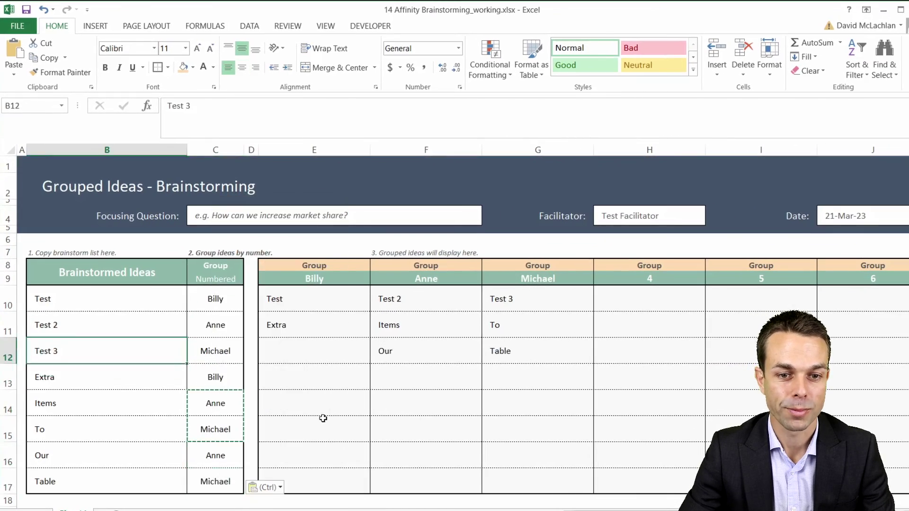
{"action": "left_click", "coordinate": [337, 377]}
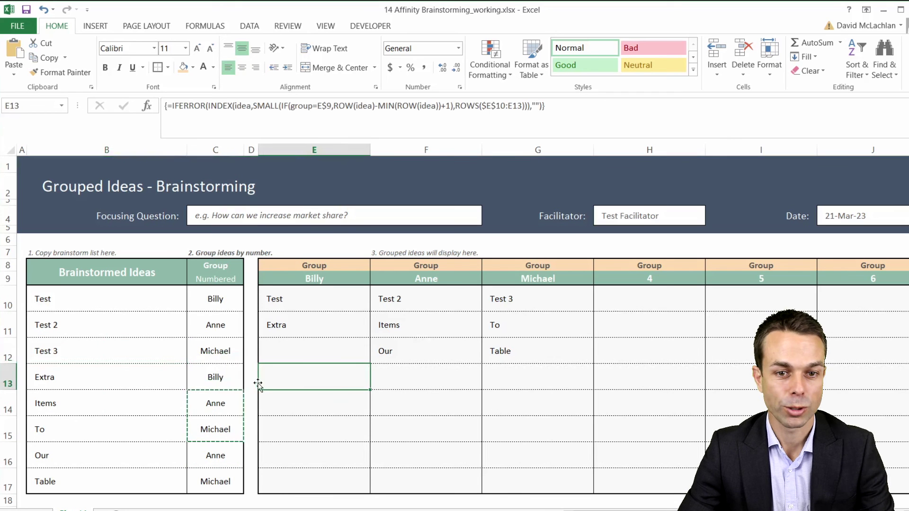
{"action": "left_click", "coordinate": [23, 480]}
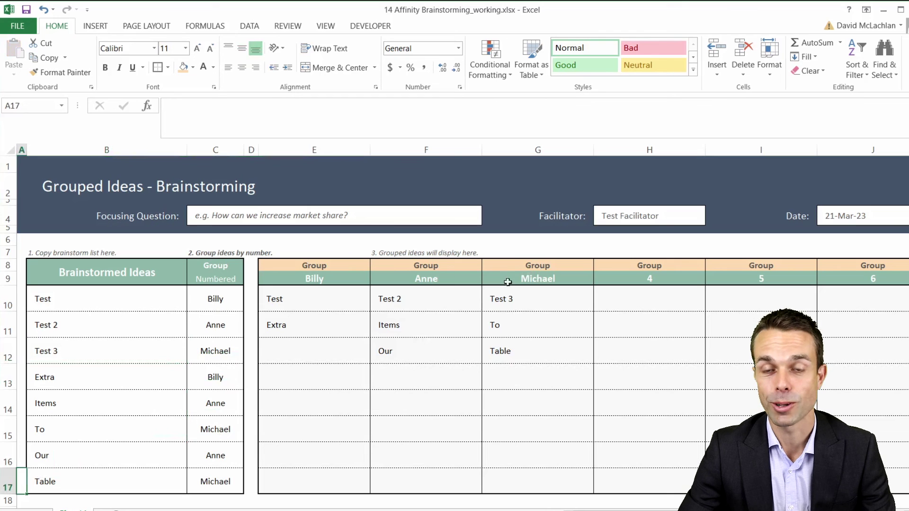